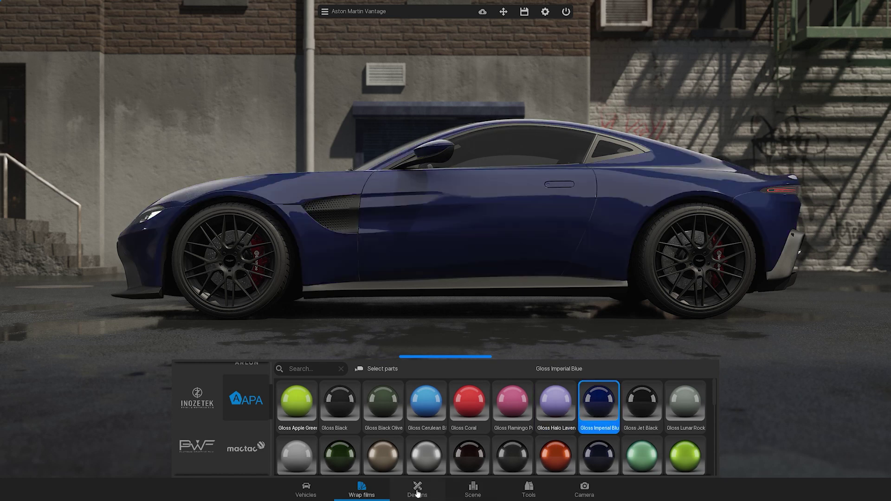
- Apply the Joker design from Designs to the car, then load the selected project
click(417, 490)
click(294, 413)
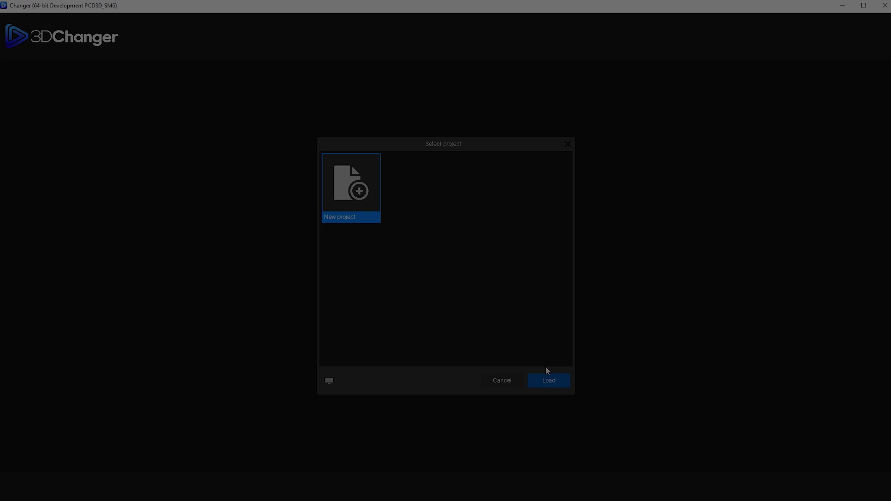
click(549, 380)
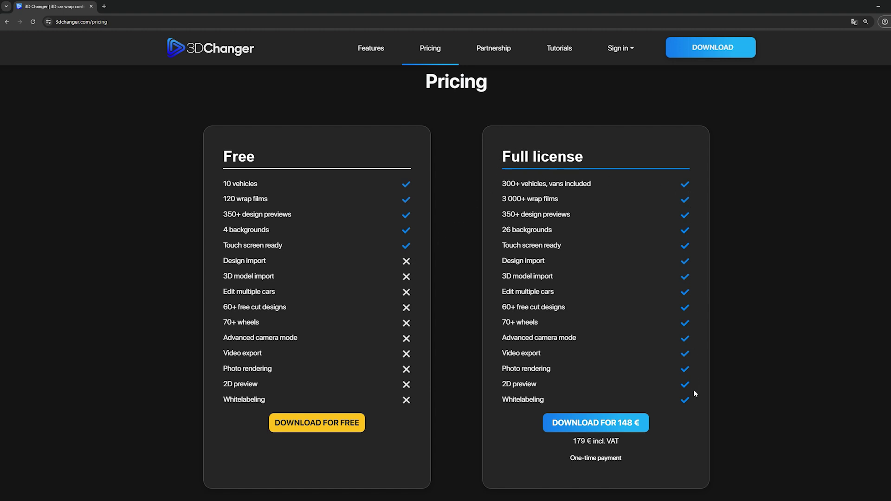
- Go to the sign-in page, open the registration form and begin entering the first name
click(739, 44)
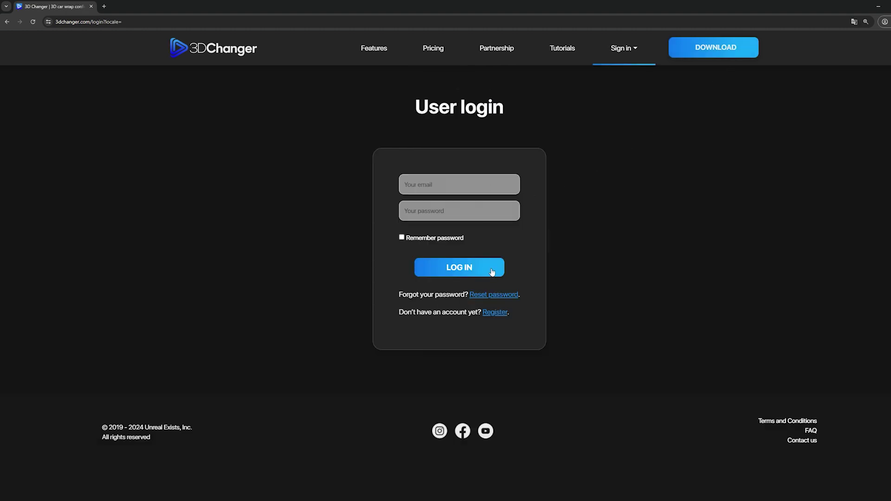
click(496, 316)
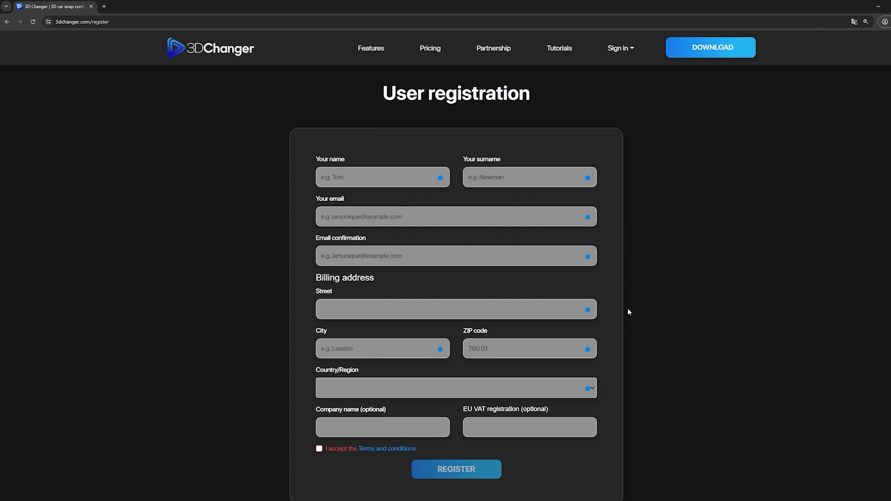
click(401, 180)
text(J)
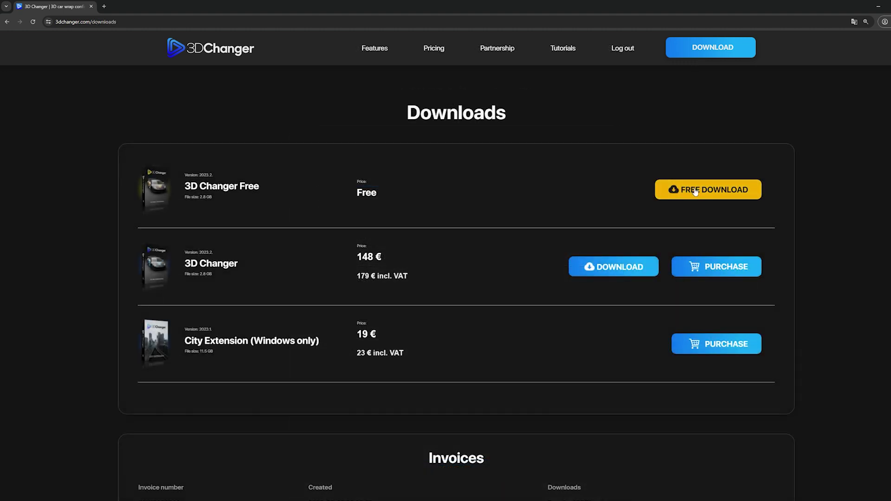
- Download the free Windows version, saving 3DChanger.zip to Downloads, and check its progress
click(624, 276)
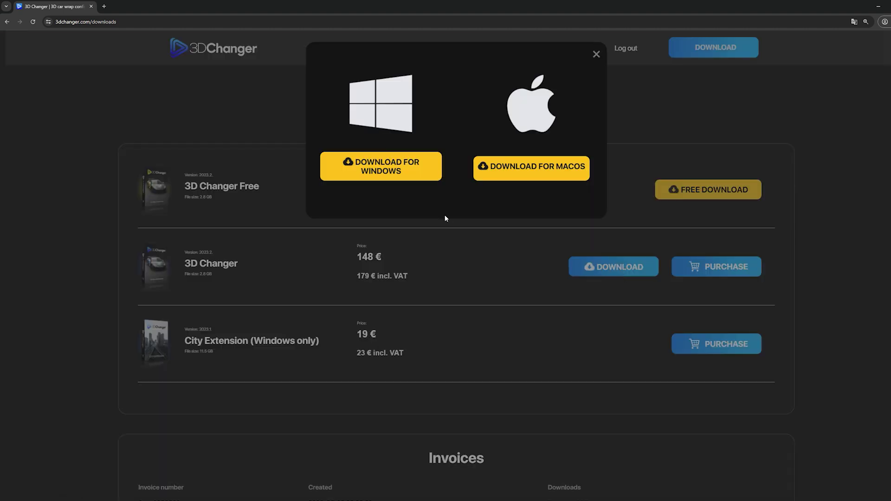
click(423, 176)
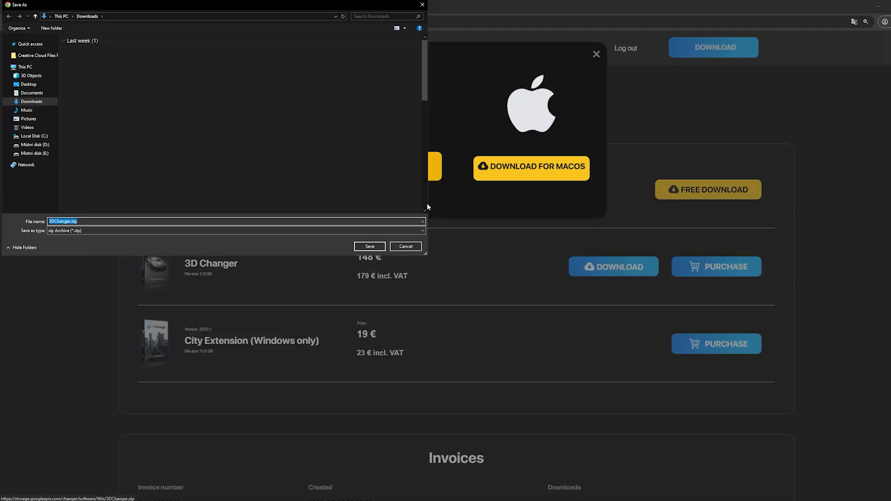
click(370, 247)
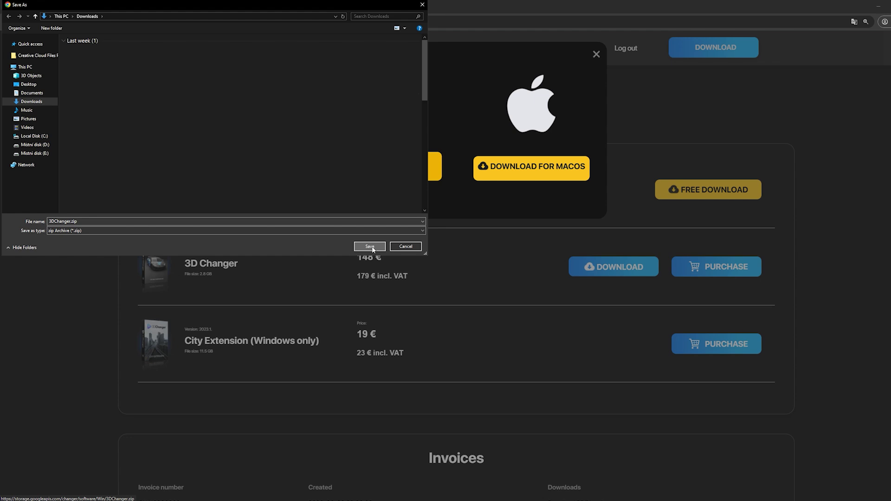
click(871, 23)
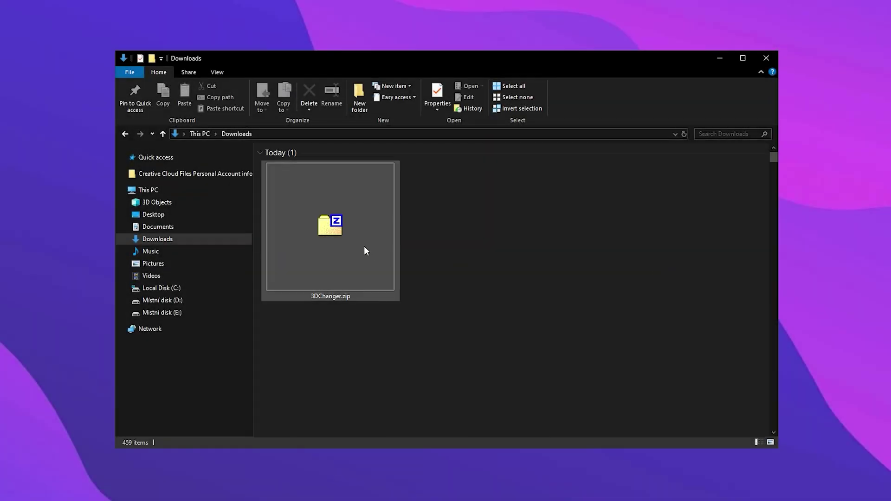
- Move 3DChanger.zip into the Documents folder and show its contents
click(365, 247)
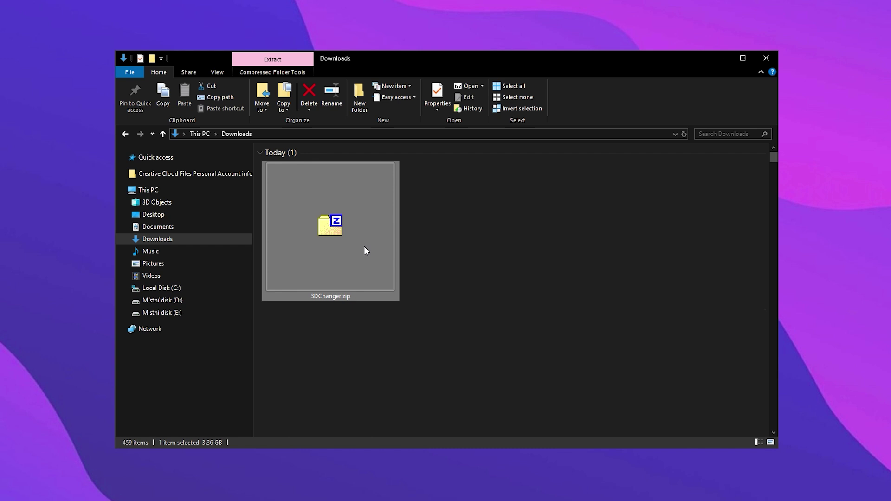
drag(351, 243, 191, 231)
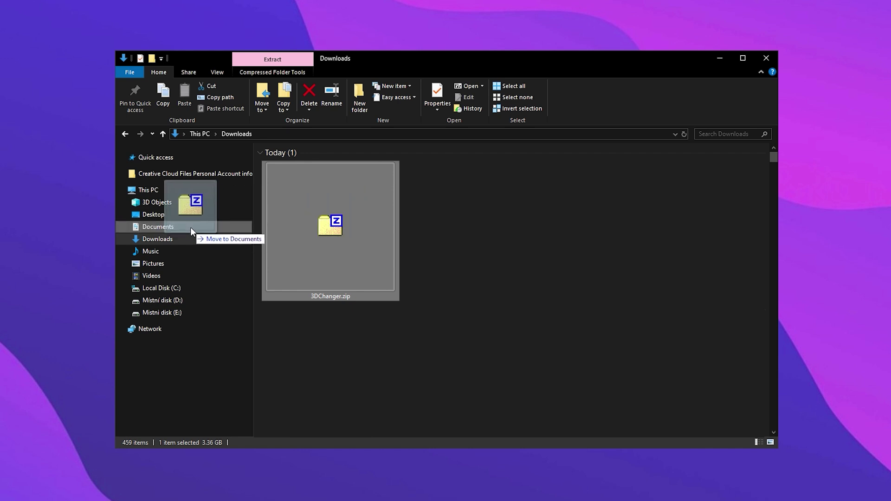
drag(191, 231, 191, 231)
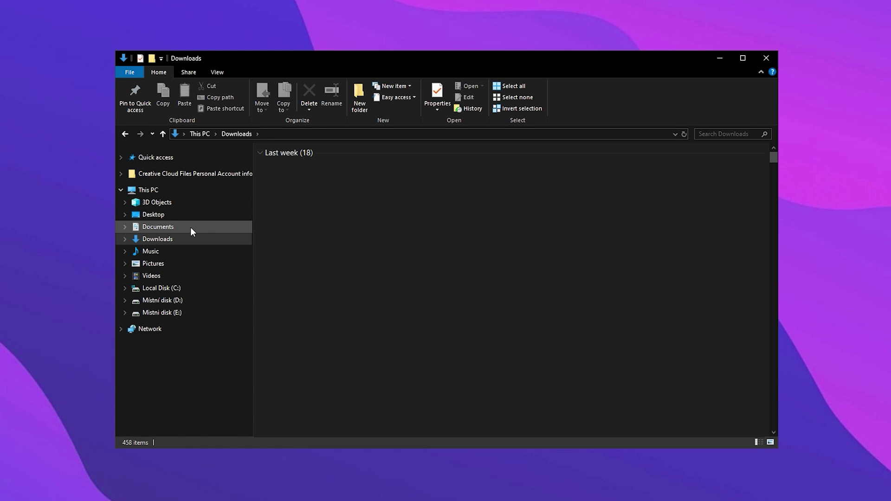
click(191, 227)
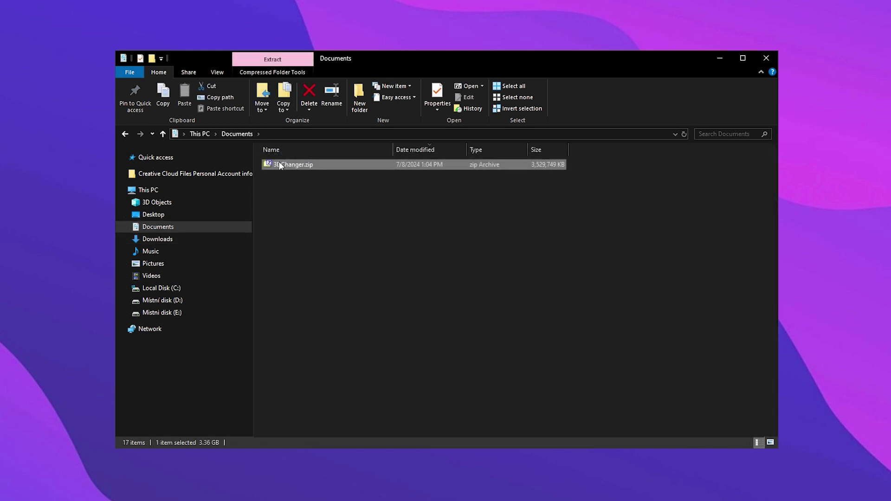
- Extract 3DChanger.zip with 7-Zip into a 3DChanger folder
right_click(377, 163)
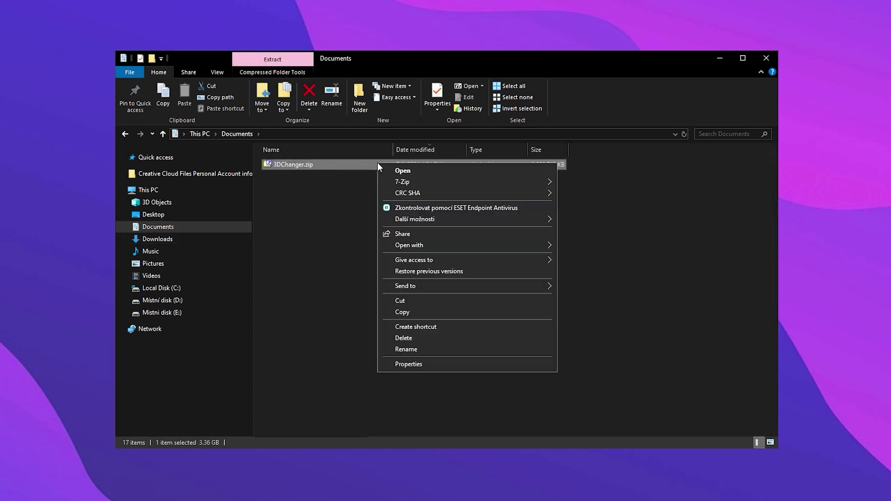
mouse_move(400, 182)
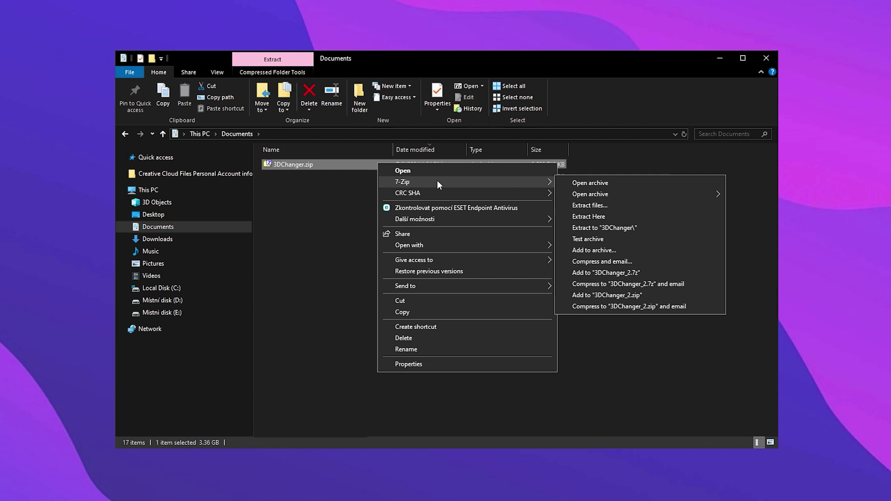
click(606, 205)
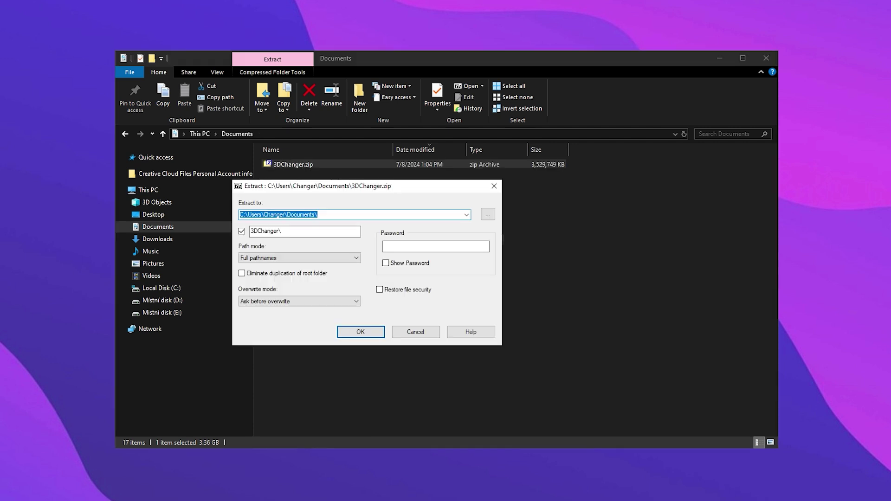
click(377, 338)
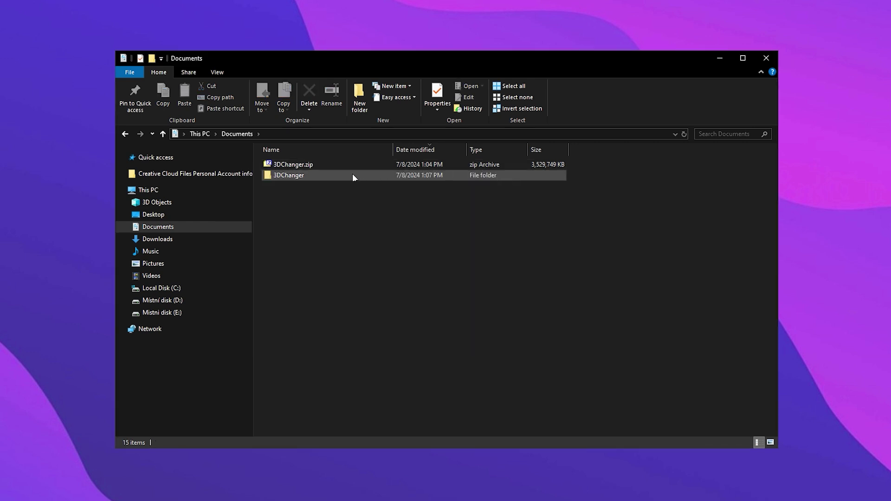
- Open the 3DChanger folder and its inner 3DChanger folder, then run Changer.exe
click(333, 175)
double_click(303, 175)
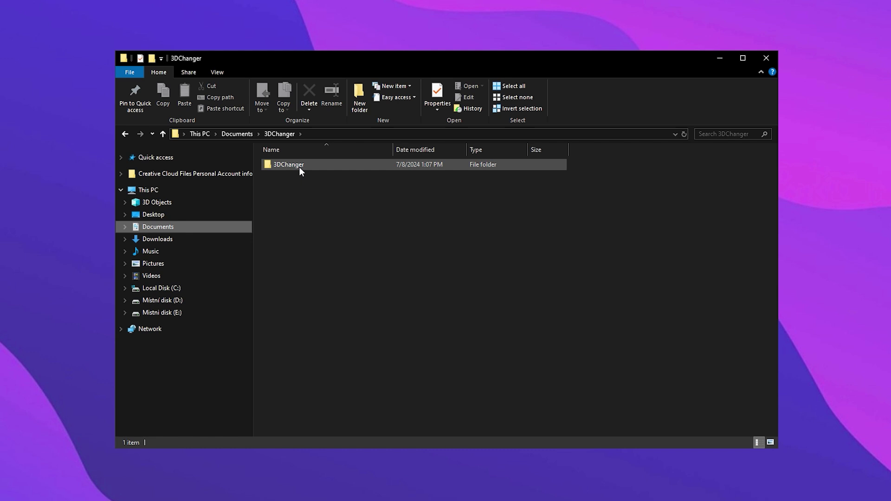
double_click(299, 166)
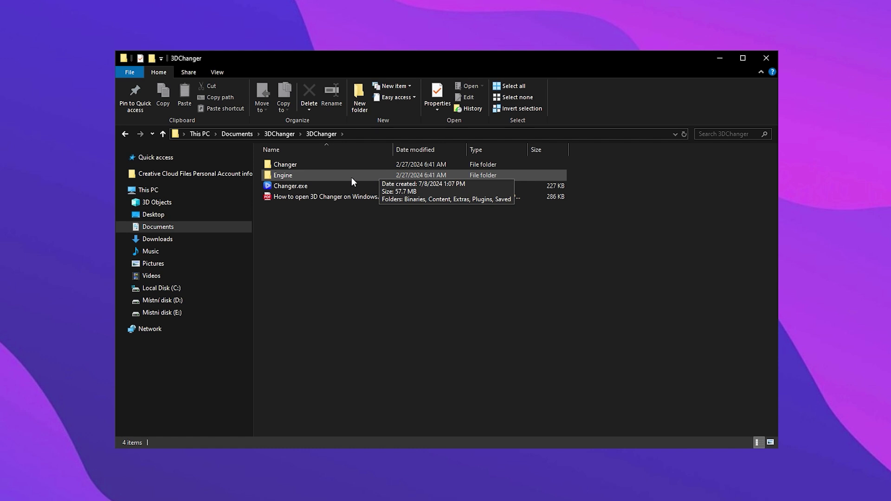
click(334, 184)
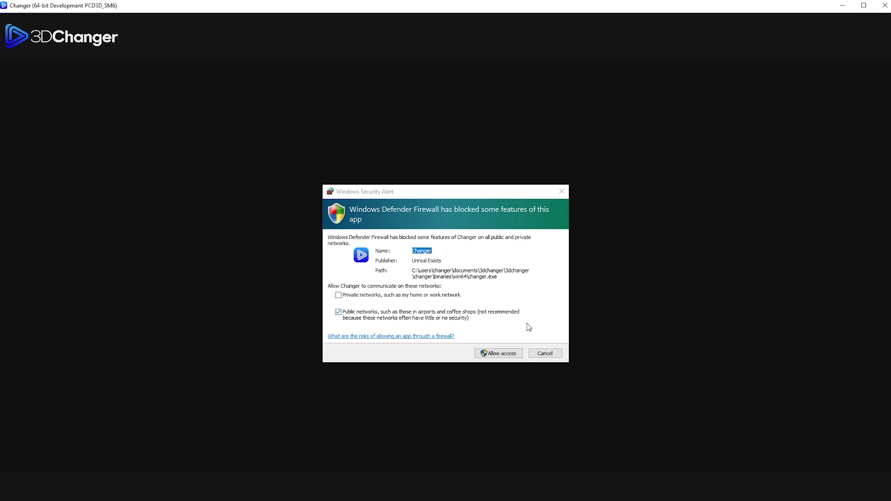
- Allow firewall access, then log in with the account e-mail and password
click(501, 355)
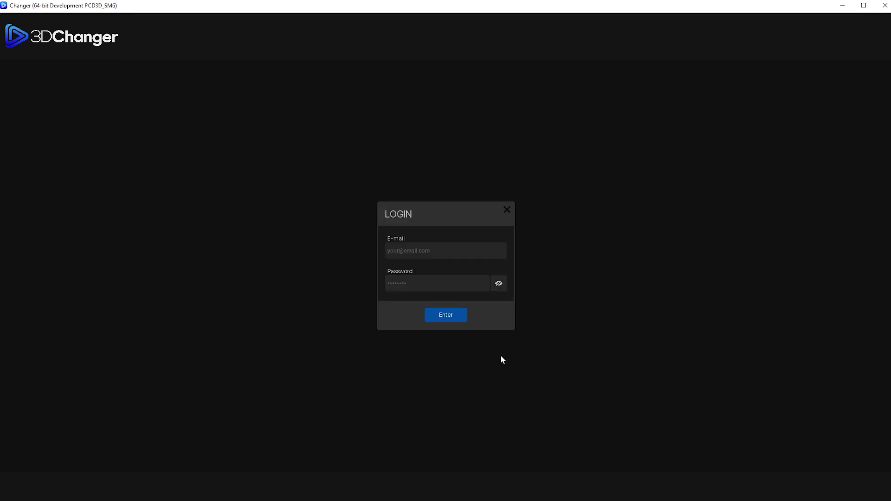
click(469, 249)
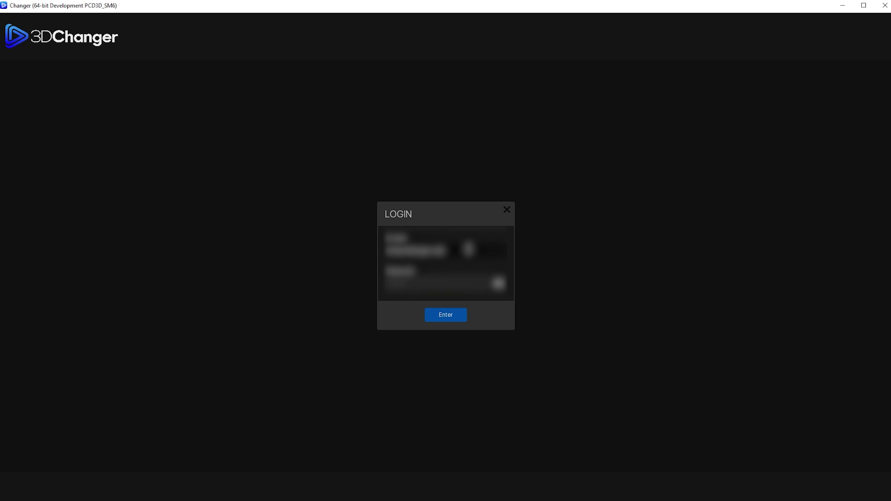
click(474, 287)
text(password)
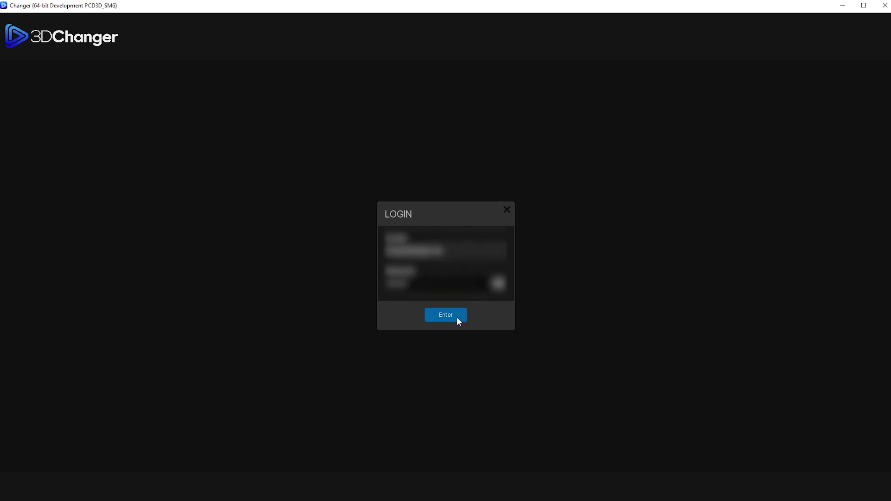
click(454, 317)
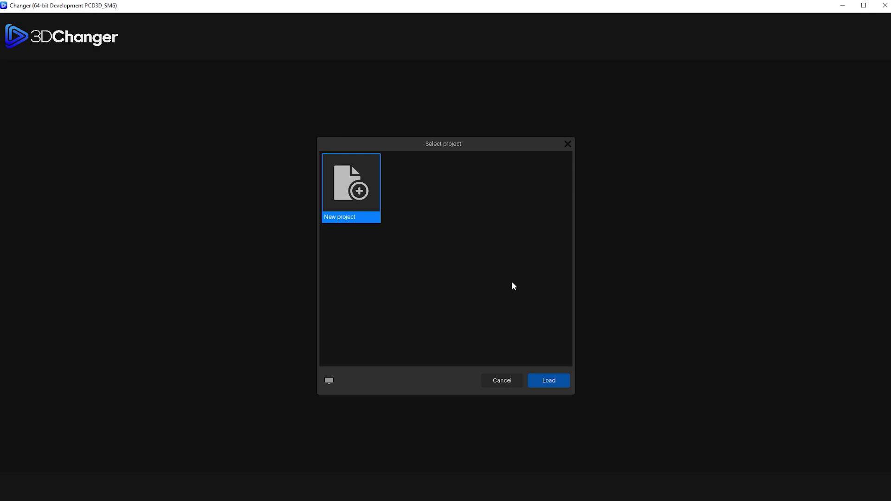
- Start a new project, page through the First steps tips, tick Don't show again and close it
click(548, 381)
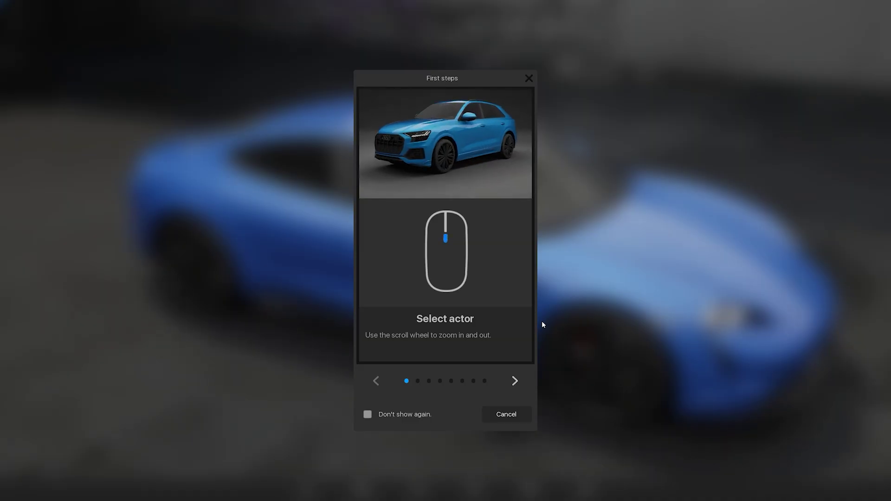
click(516, 382)
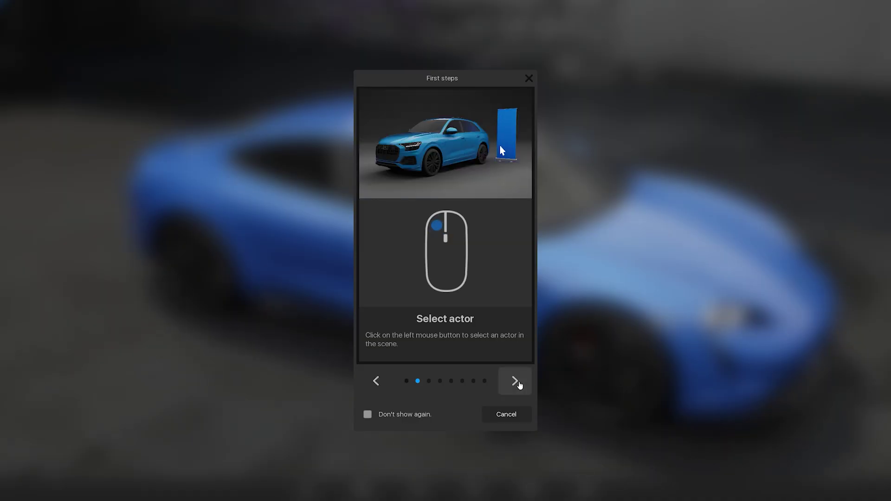
click(519, 385)
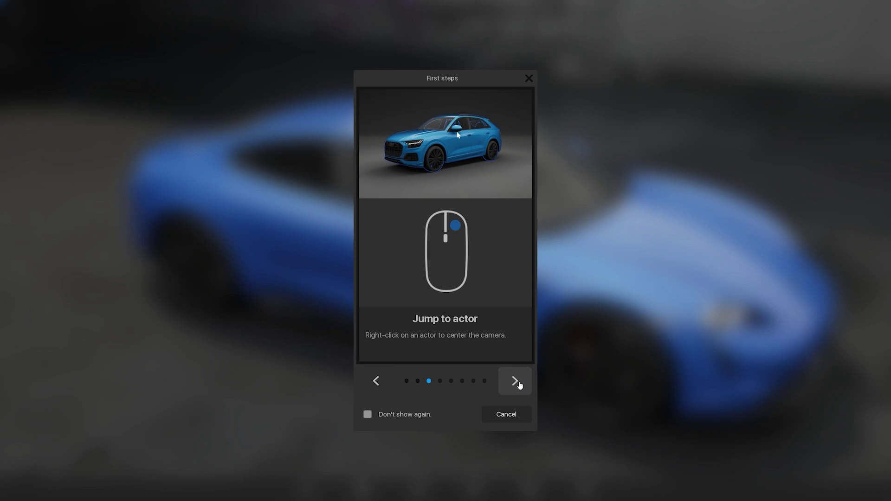
click(519, 384)
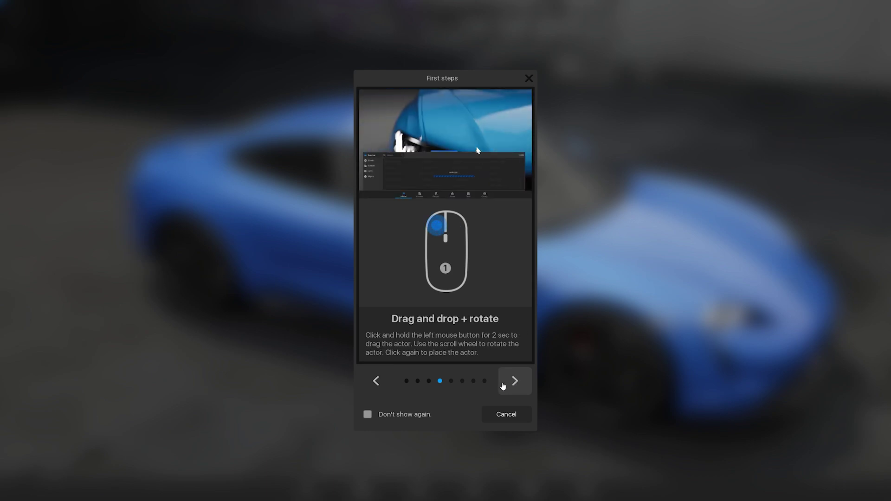
click(367, 414)
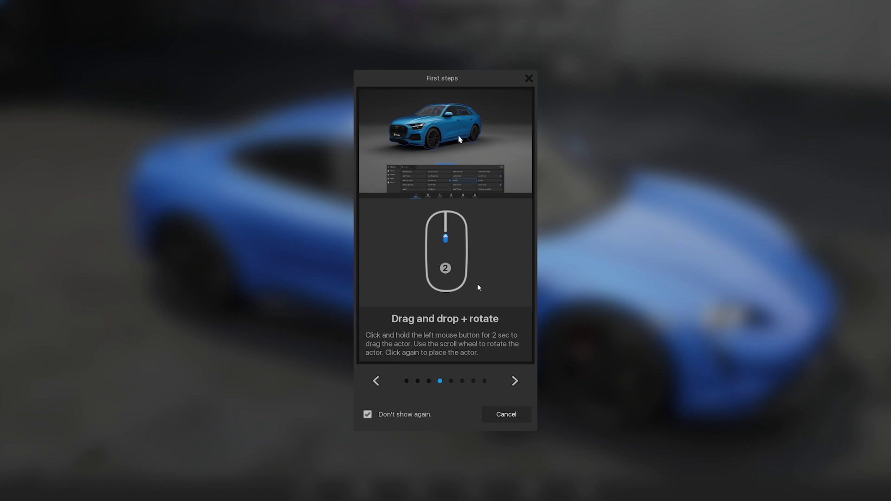
click(532, 80)
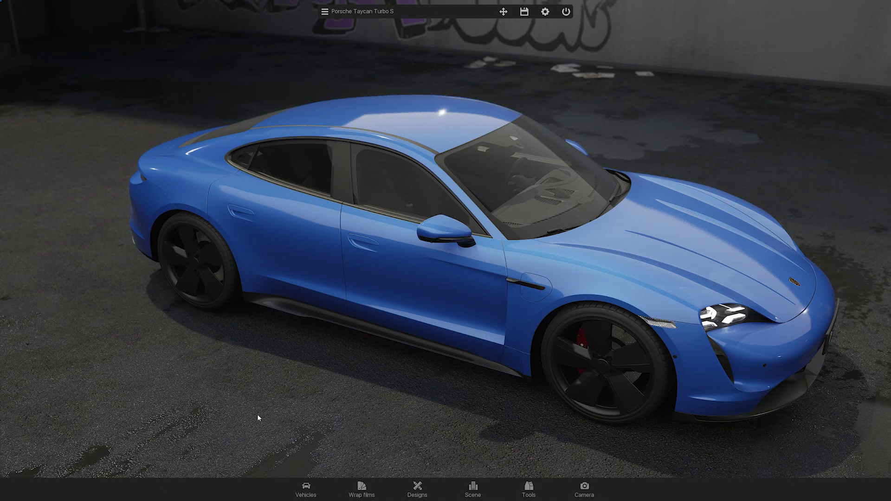
- Orbit around the Porsche Taycan and briefly check the actor list
drag(257, 414, 380, 367)
drag(187, 389, 708, 399)
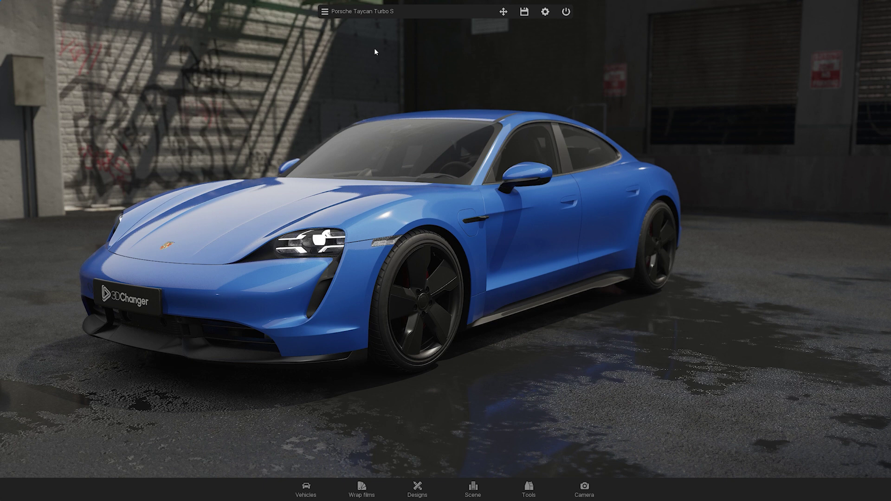
click(364, 15)
click(365, 15)
- Browse the Wrap films, Designs and Scene tabs, then swap the car to the Aston Martin Vantage
click(308, 486)
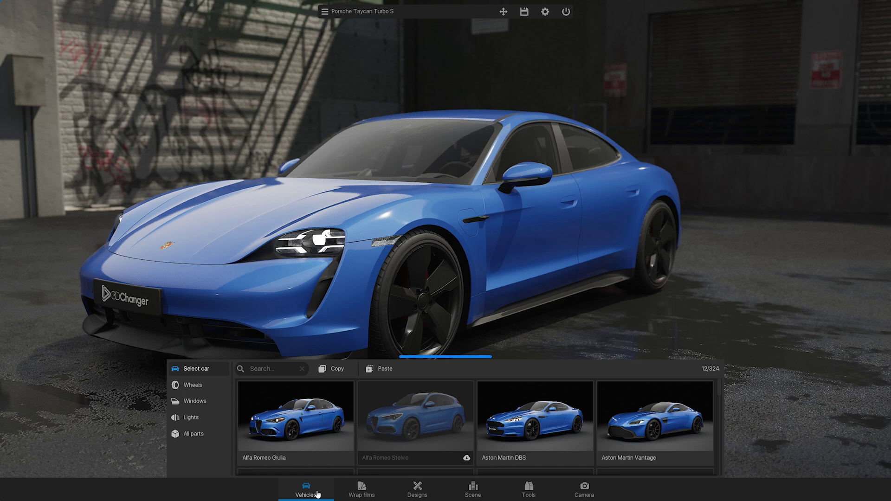
click(353, 496)
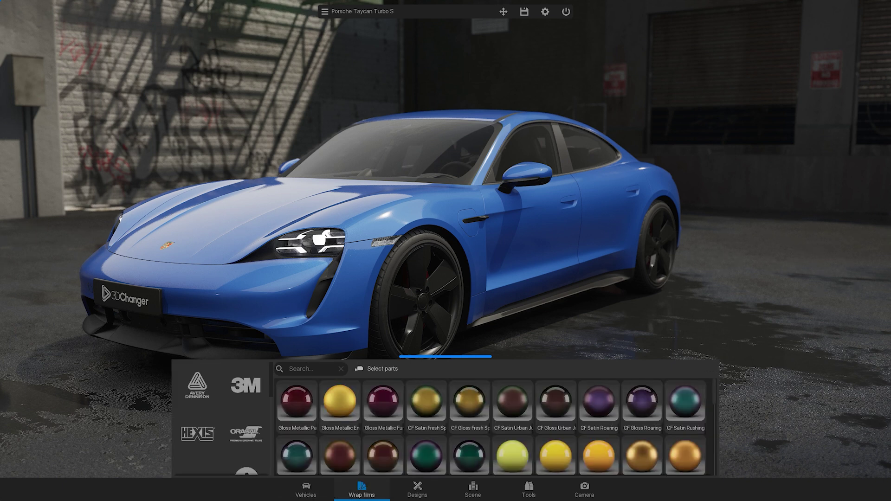
click(418, 496)
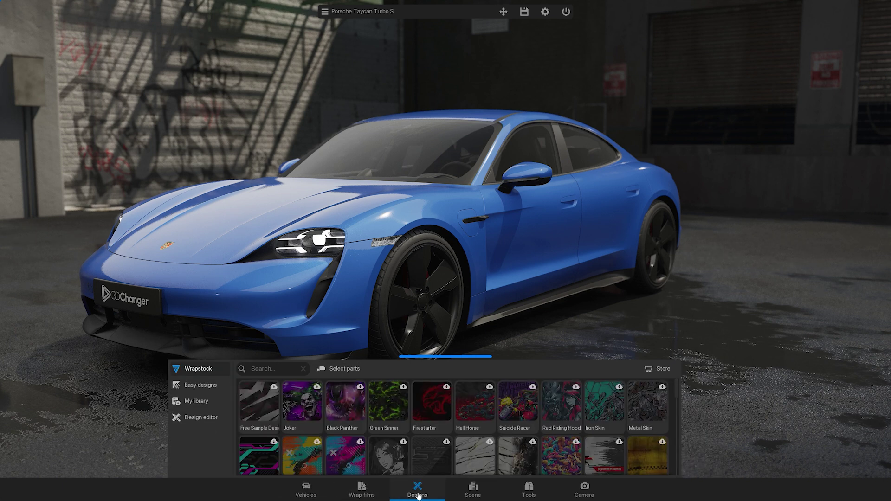
click(475, 495)
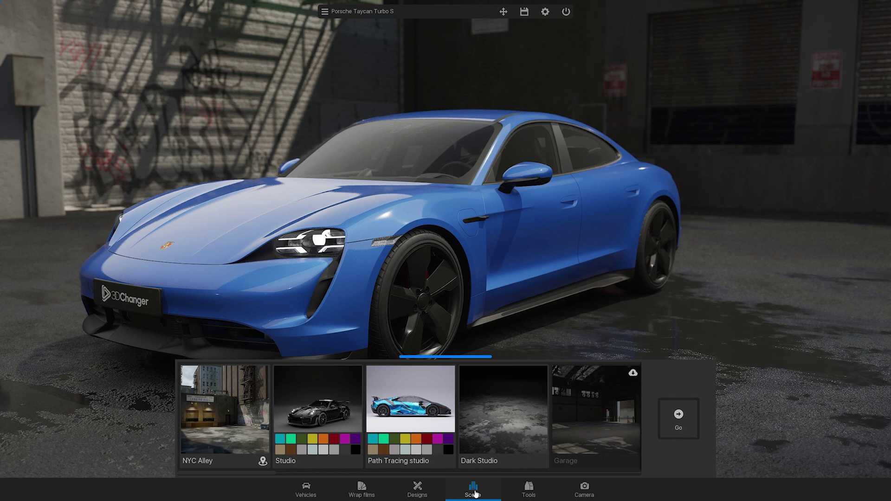
click(308, 490)
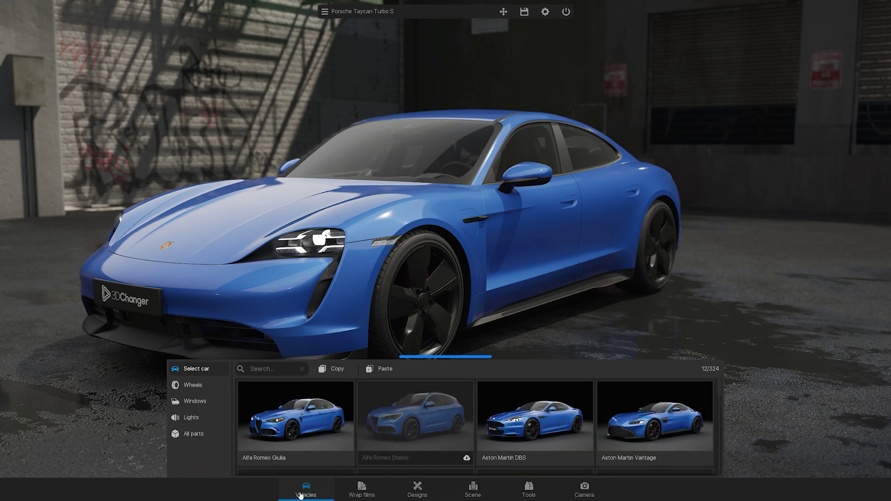
click(620, 441)
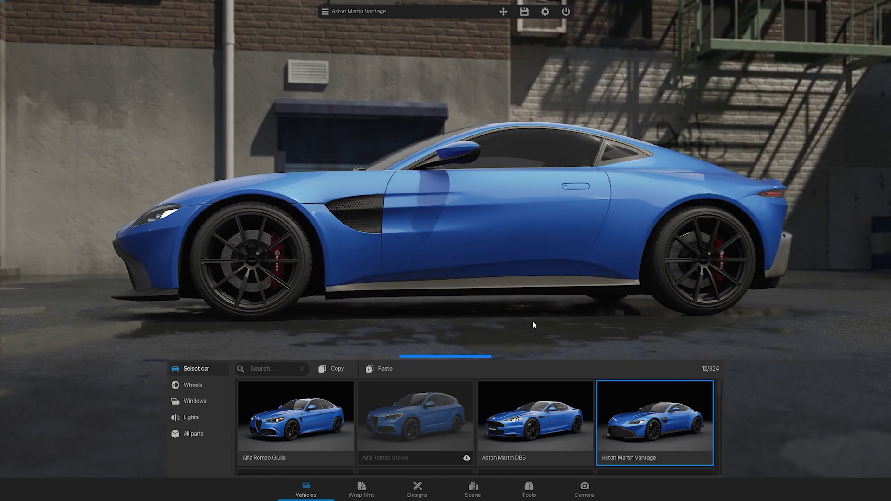
- Download the Audi A6 S-Line, A6 Allroad and A5 Sportback models from the Vehicles grid
scroll(719, 386, down, 3)
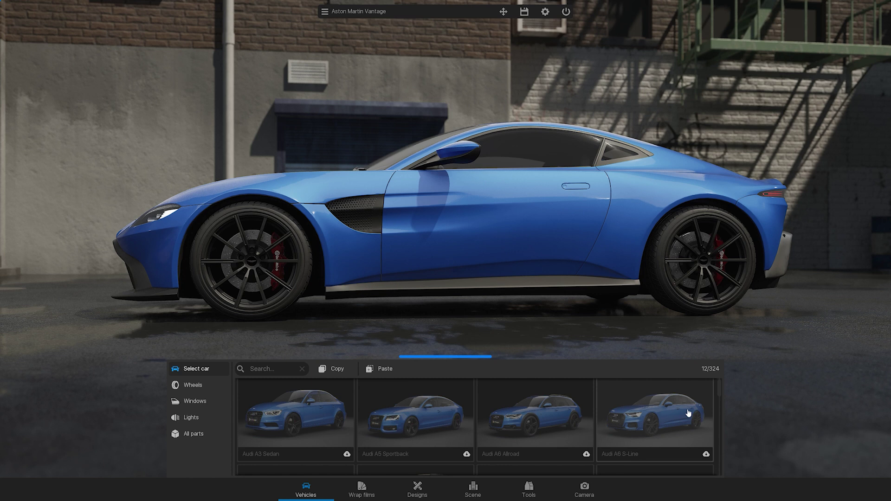
click(688, 413)
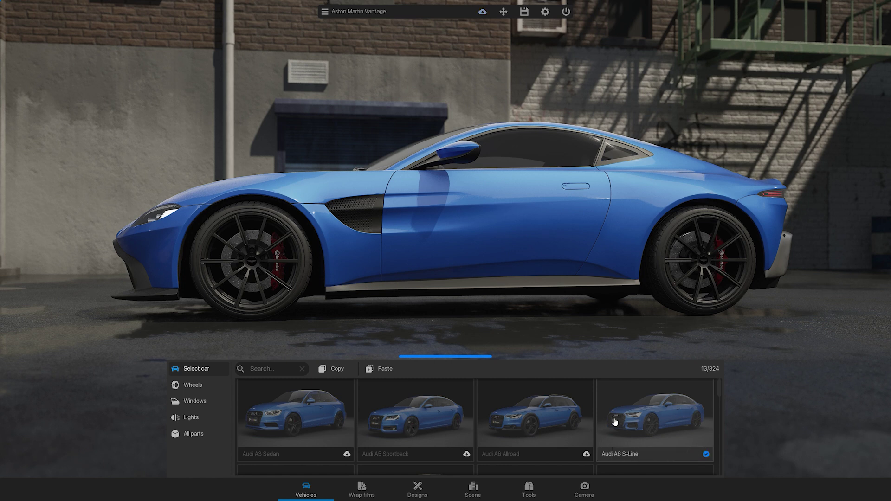
click(570, 424)
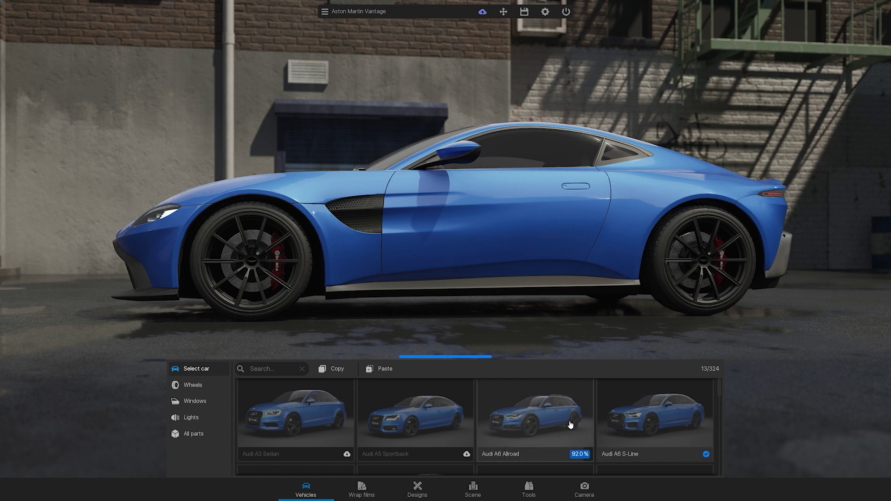
click(444, 424)
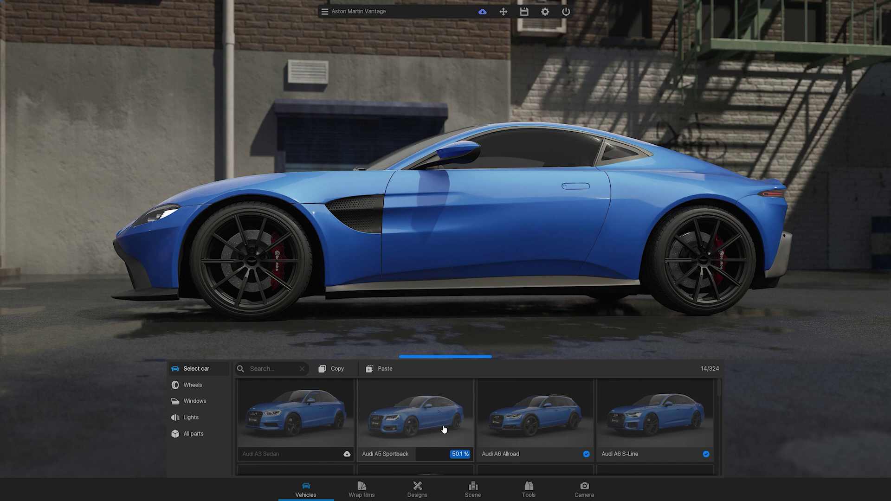
- Cancel the quit prompt and scroll further down the Vehicles grid
click(567, 13)
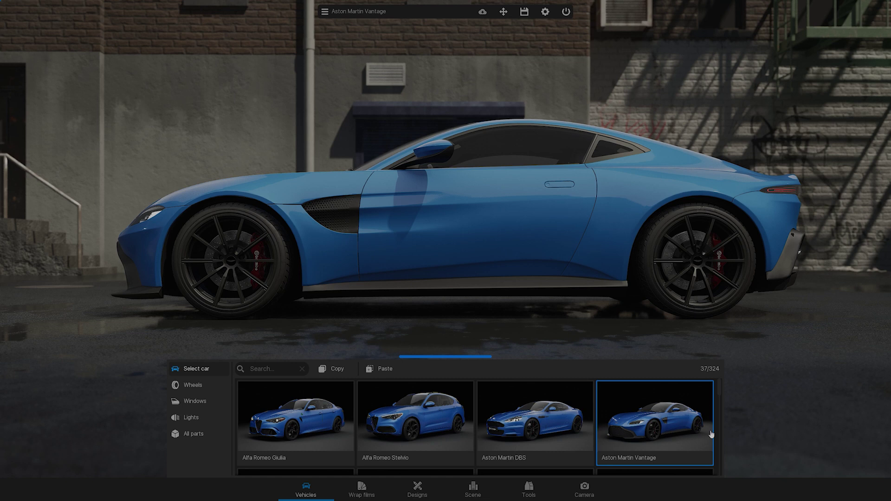
scroll(711, 434, down, 3)
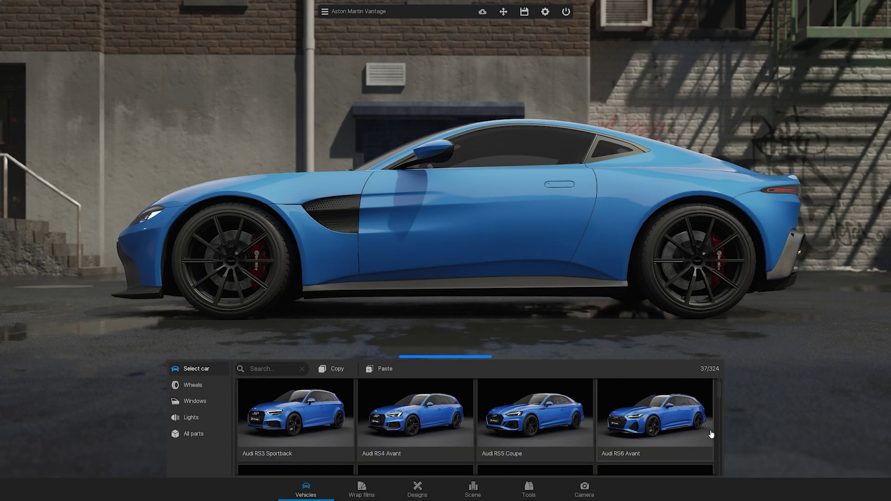
scroll(711, 434, down, 3)
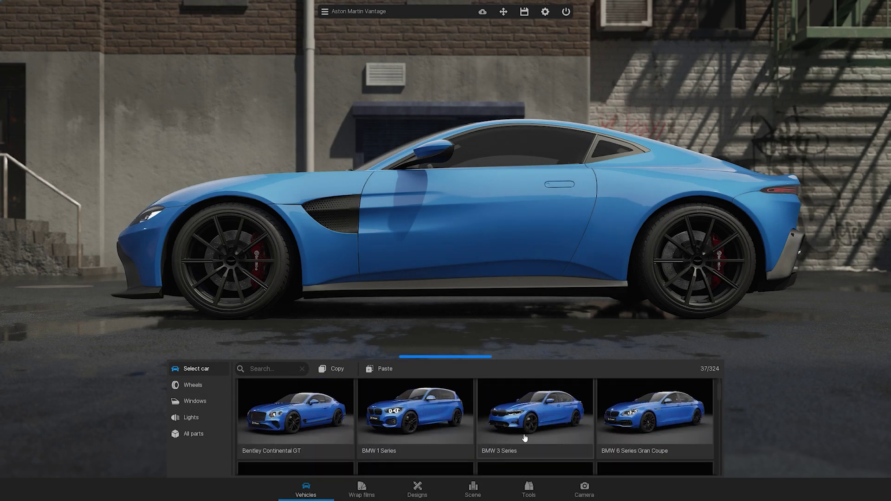
- Fit Japan Racing 28 rims to the Vantage after trying BBS CI R
click(220, 392)
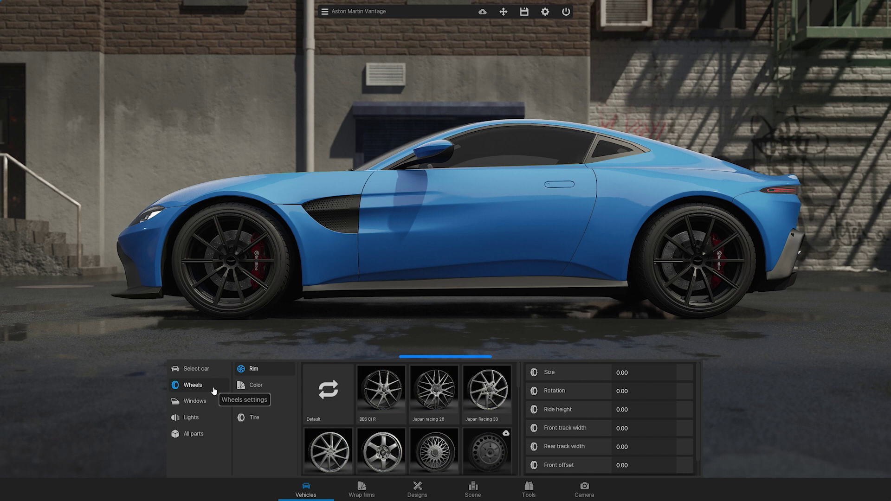
click(380, 392)
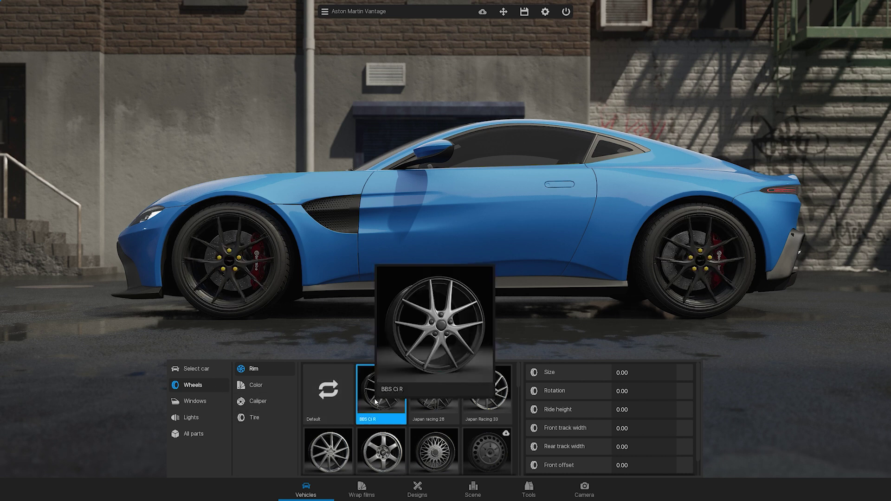
click(436, 401)
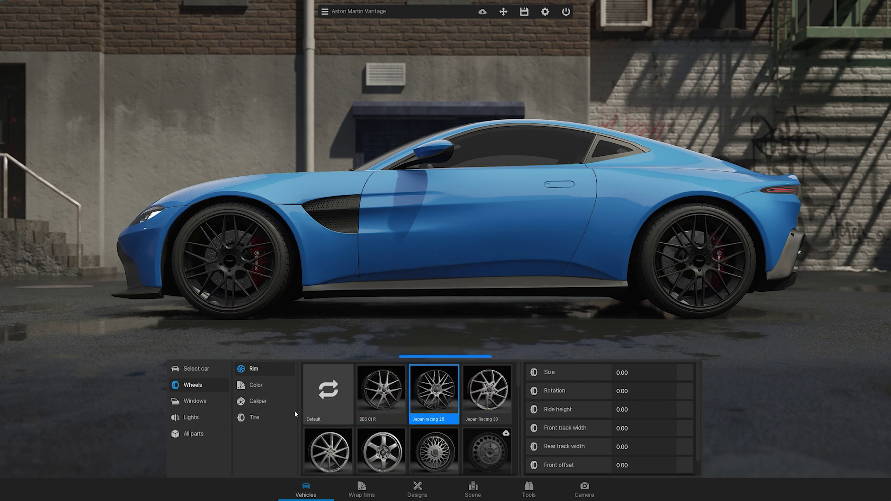
- Look through the Windows and Lights options, then list all 48 car parts
click(212, 402)
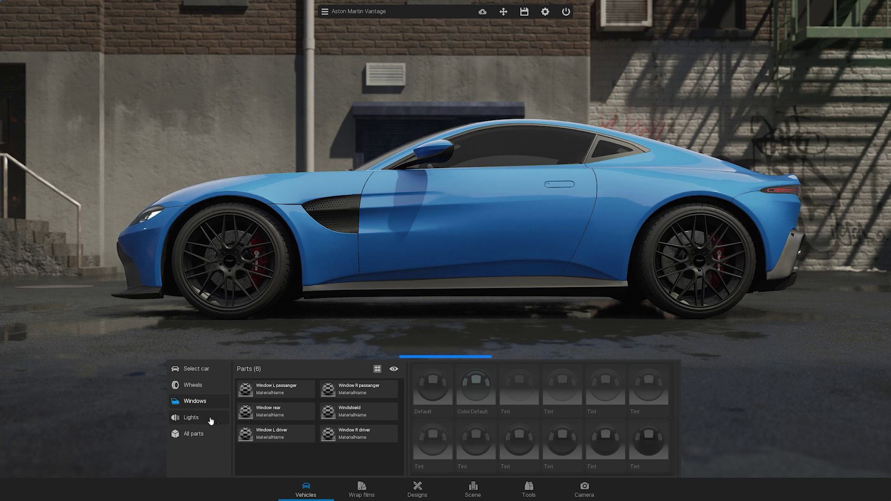
click(211, 418)
click(209, 436)
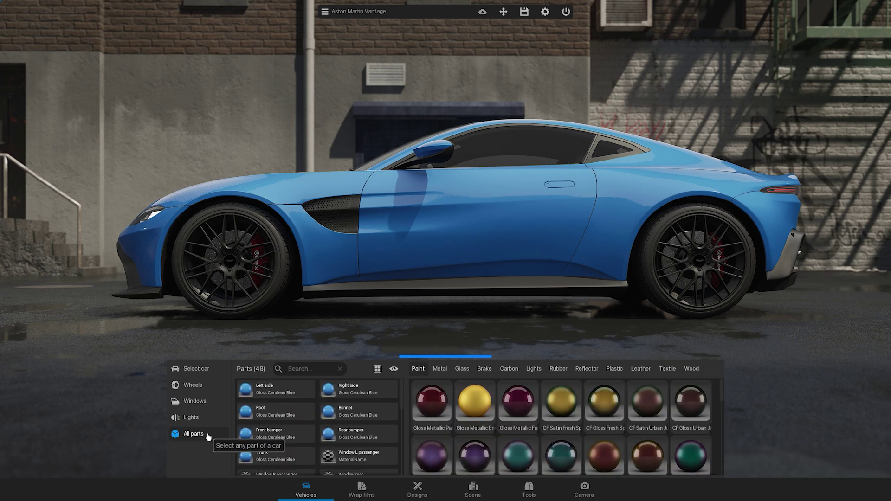
- Try Gloss Apple Green and Gloss Halo Lavender wraps, settling on Gloss Imperial Blue
click(366, 495)
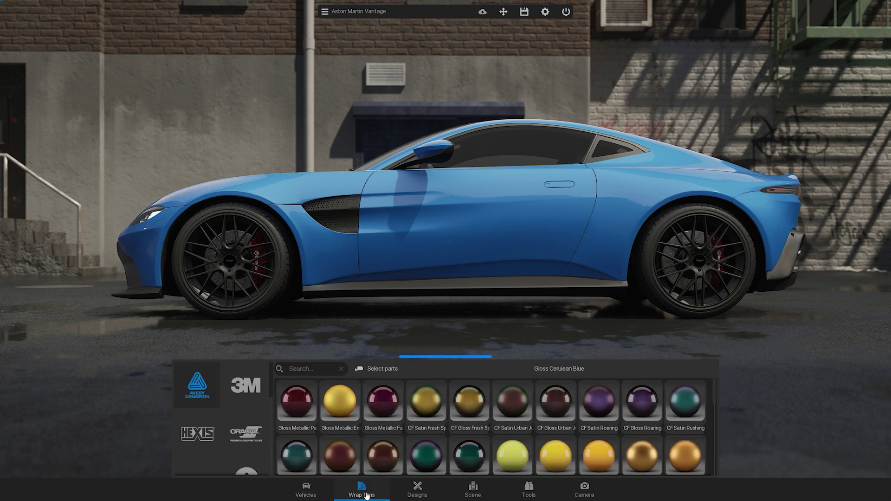
scroll(249, 444, down, 3)
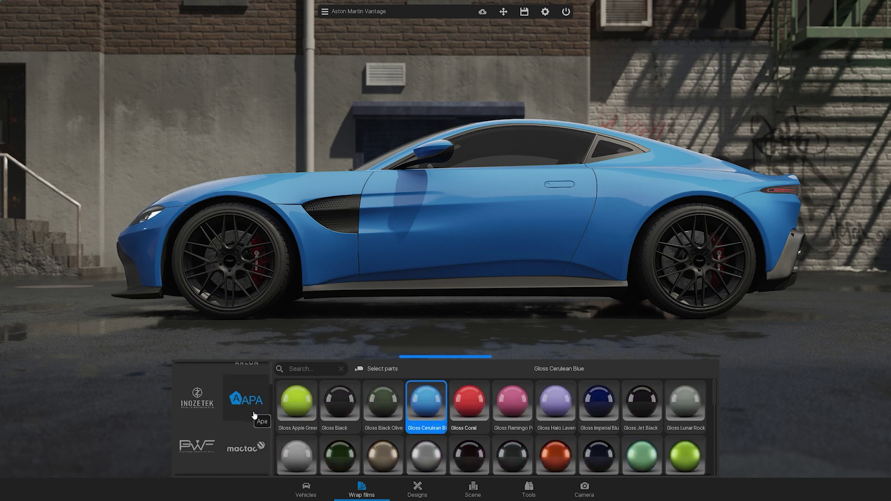
click(297, 402)
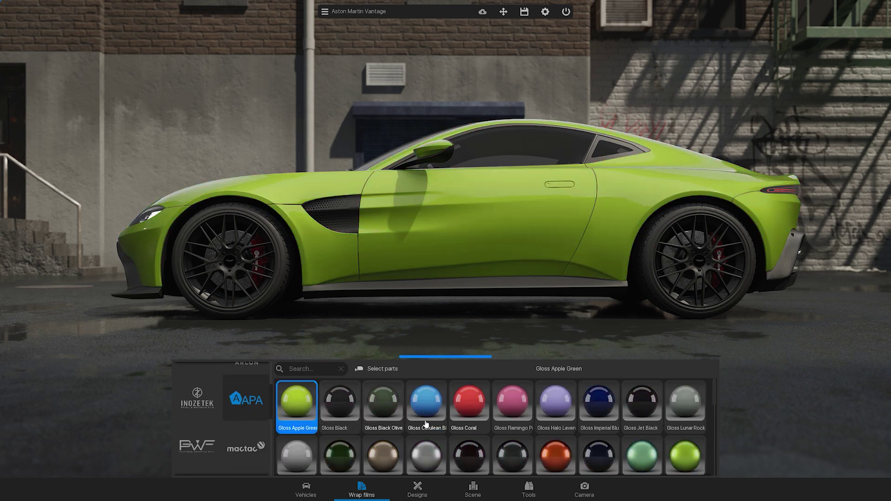
click(553, 408)
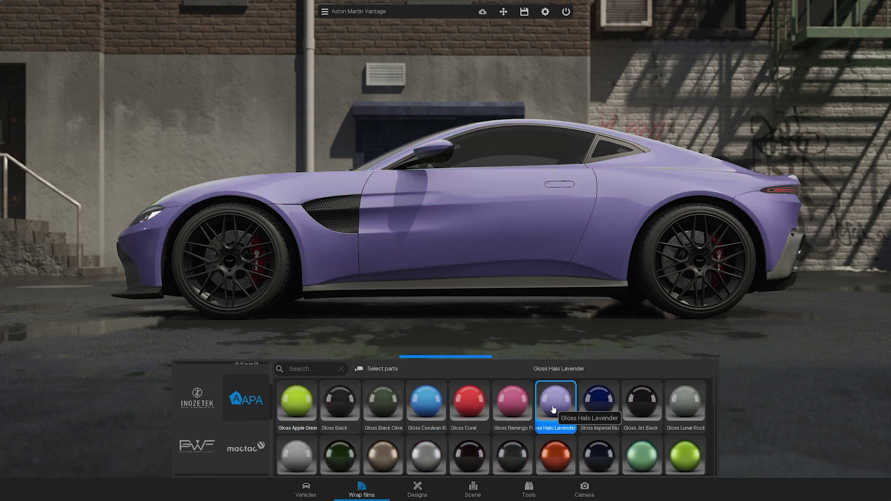
click(599, 405)
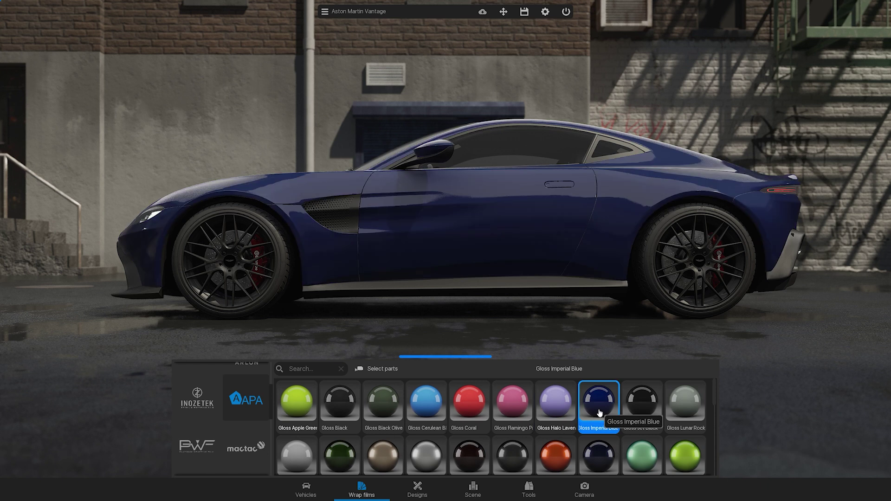
- Try the Joker wrap, apply the Black Panther design instead, and view the empty My library
click(417, 491)
click(294, 413)
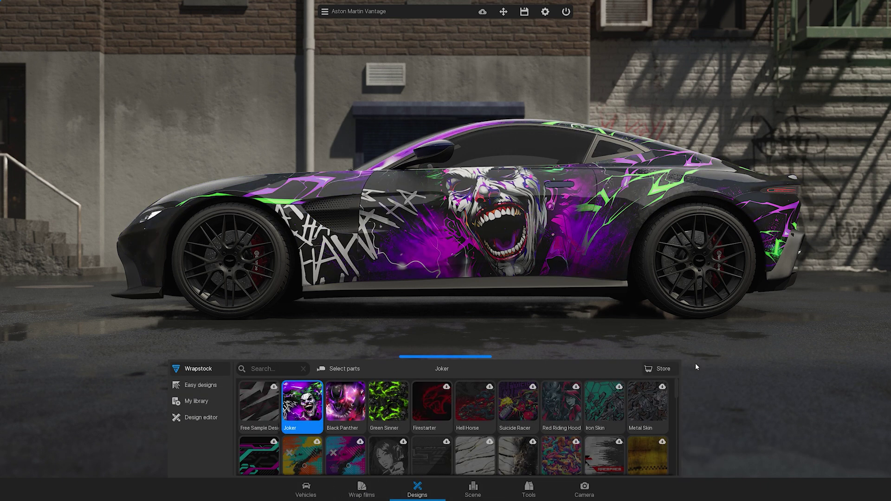
drag(760, 364, 644, 347)
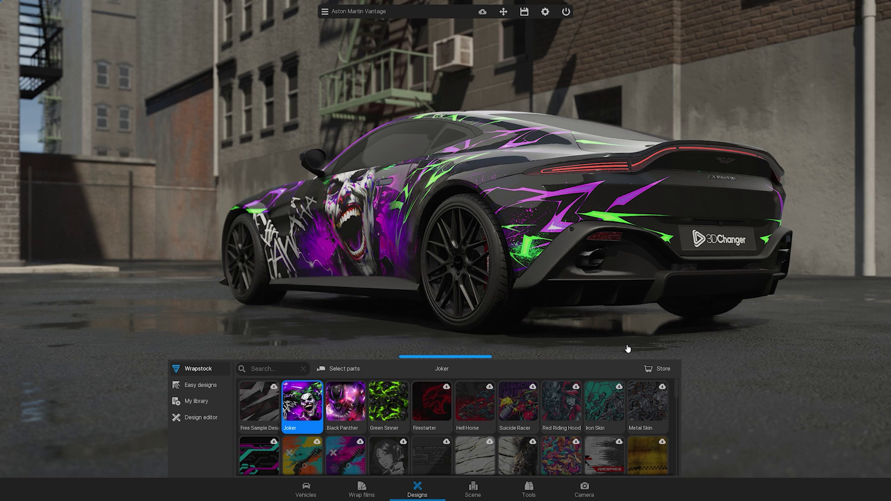
click(335, 405)
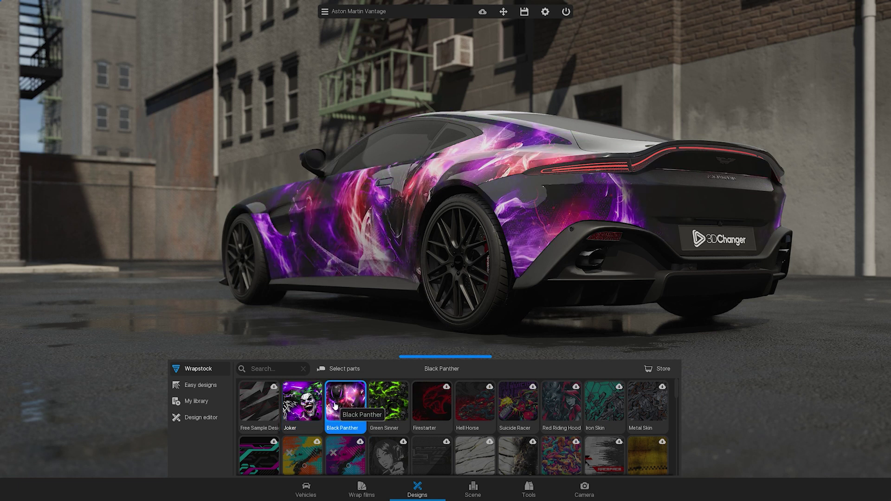
click(214, 405)
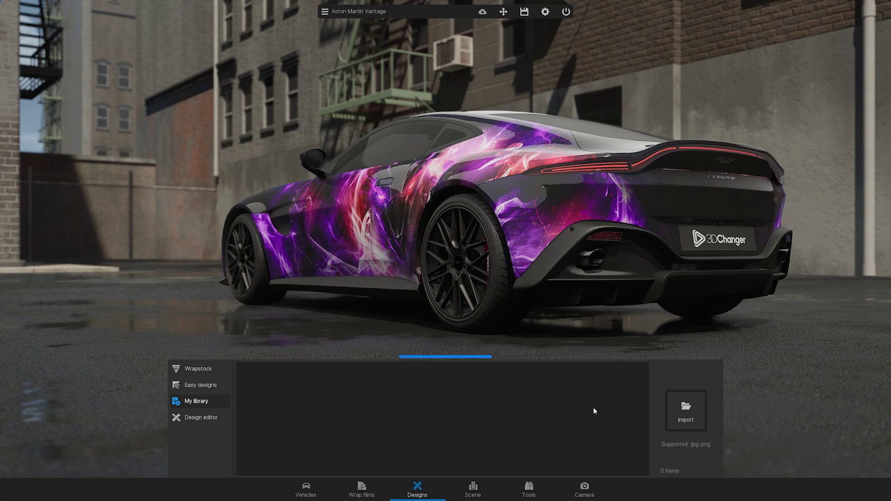
- Load the Studio scene, then scroll through the remaining scene tiles
click(471, 493)
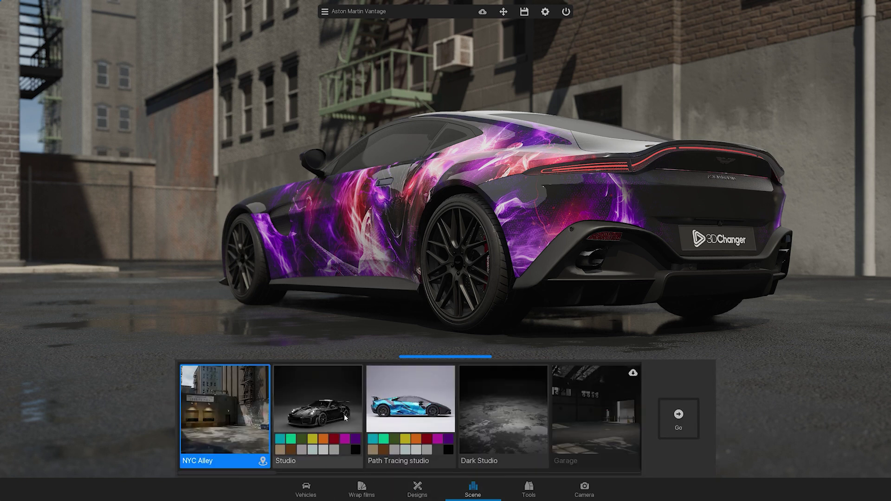
click(344, 414)
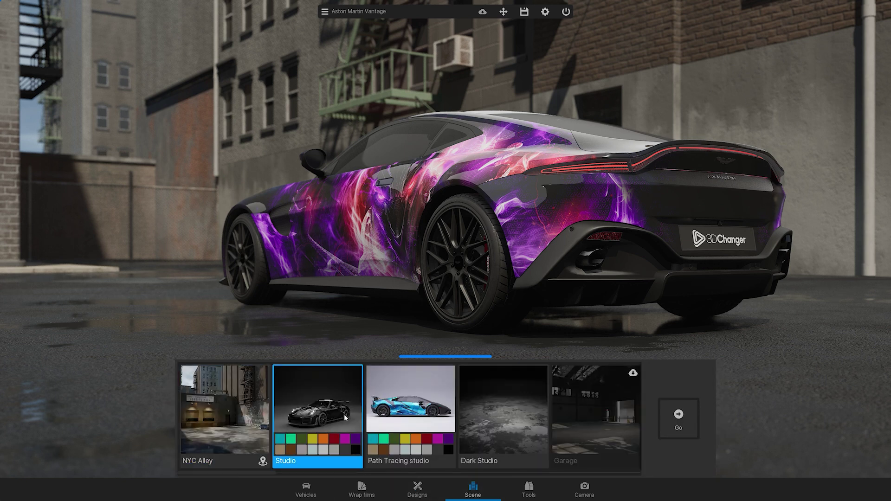
click(692, 427)
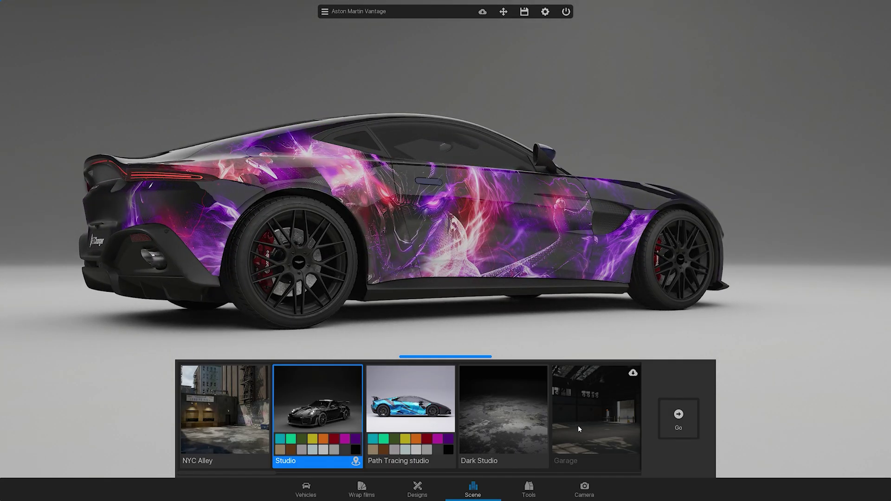
scroll(579, 432, down, 5)
scroll(578, 438, down, 8)
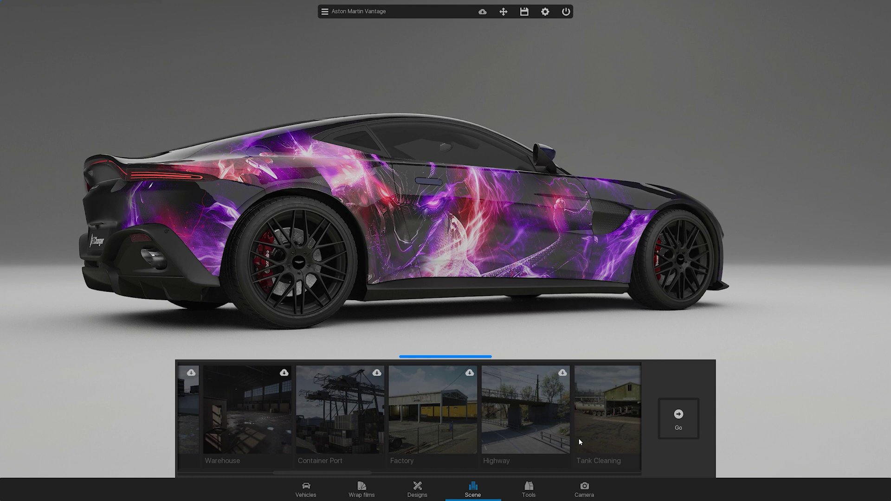
scroll(579, 442, down, 1)
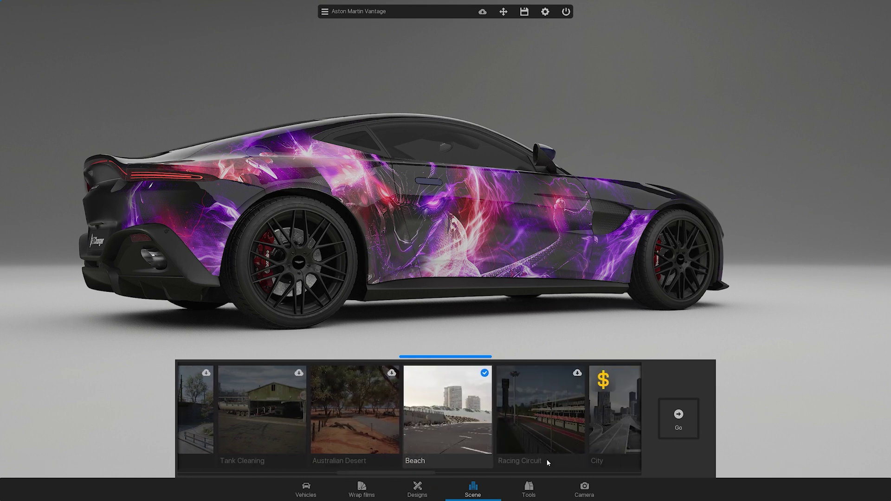
- Browse the Tools panels: 3D model (beta), Color presets, Adjustments, then Weather
click(527, 492)
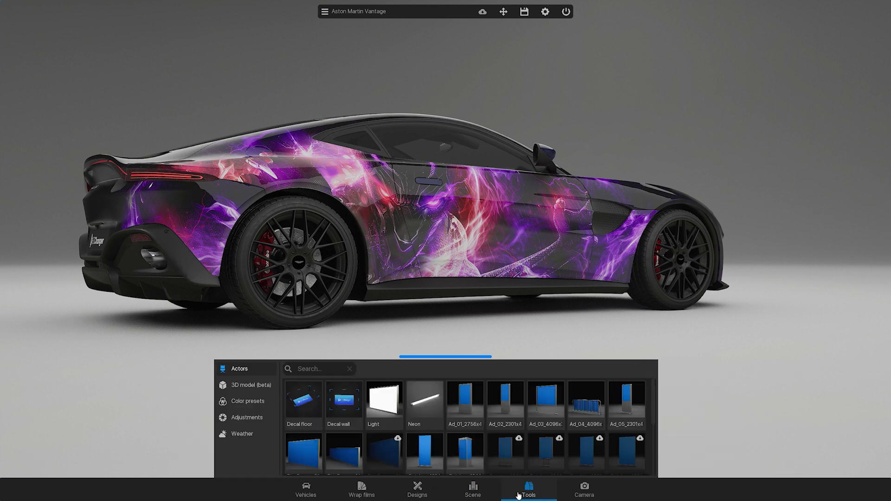
click(267, 388)
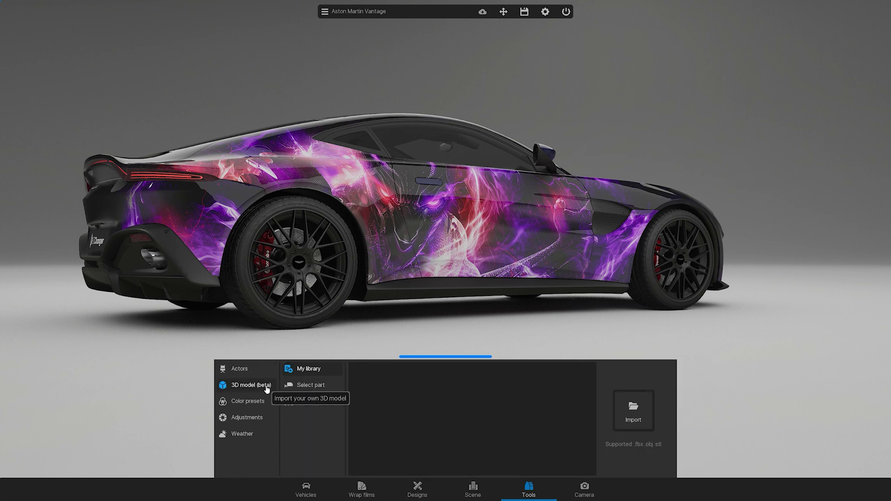
click(269, 403)
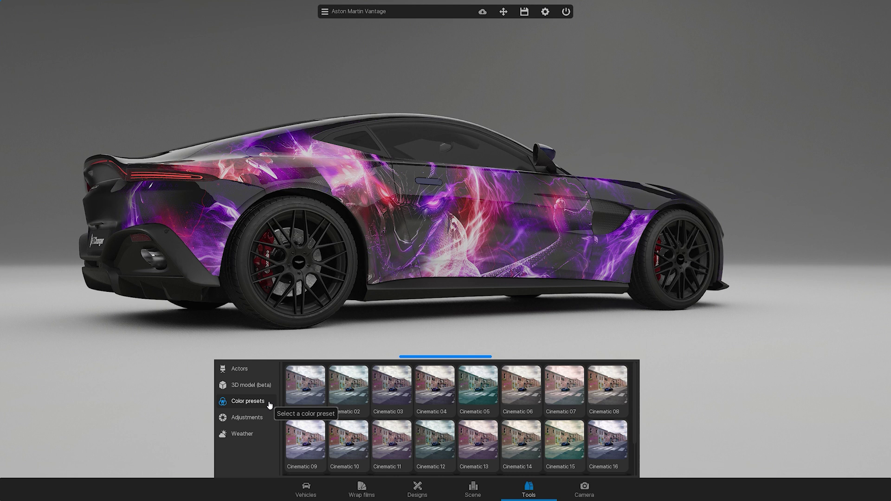
click(270, 422)
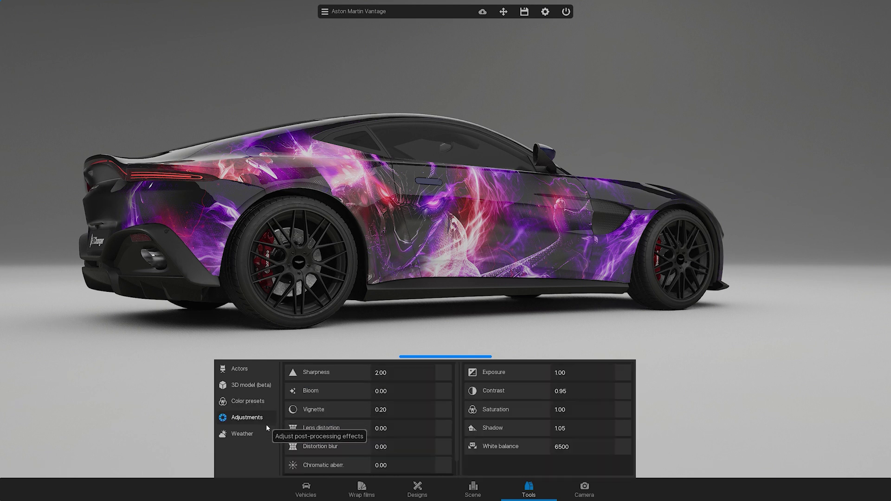
click(262, 439)
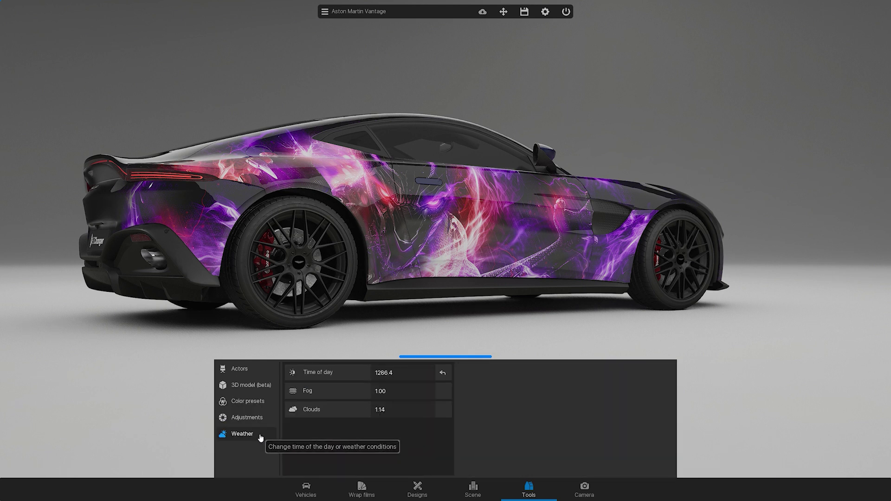
- Save a 1080p photo of the car, then preview and stop the second 00:23 camera animation
click(585, 493)
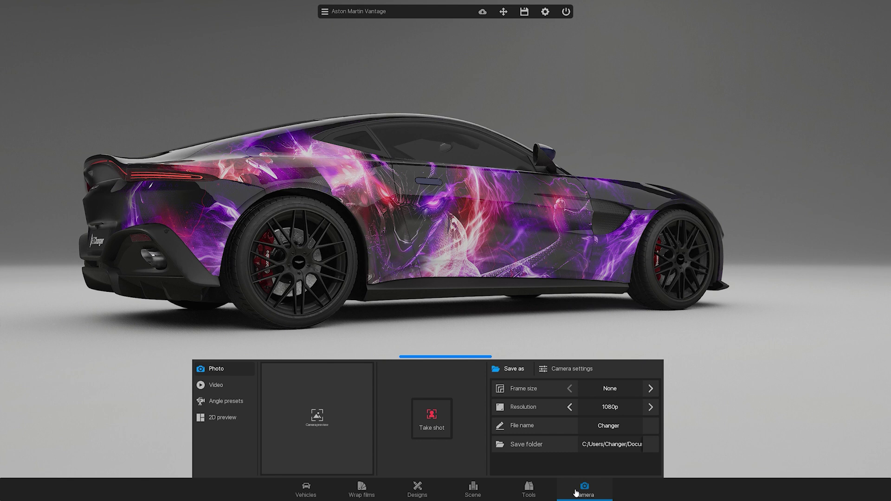
click(437, 419)
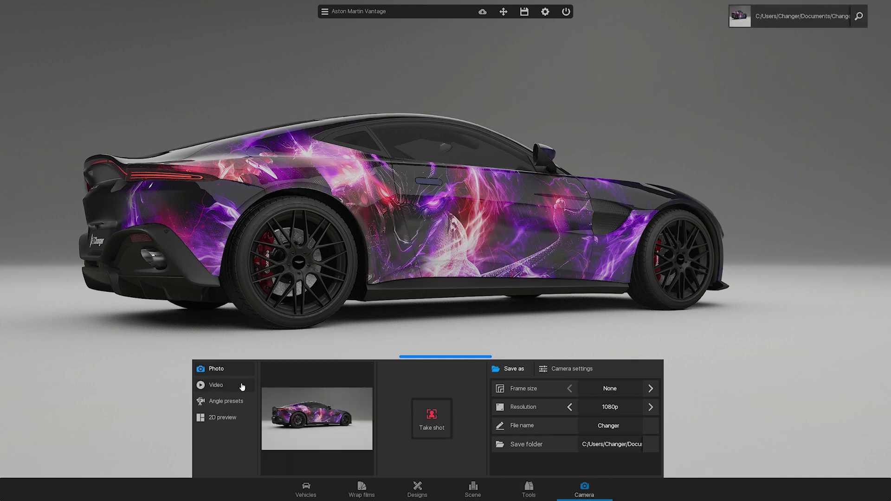
click(215, 386)
click(322, 387)
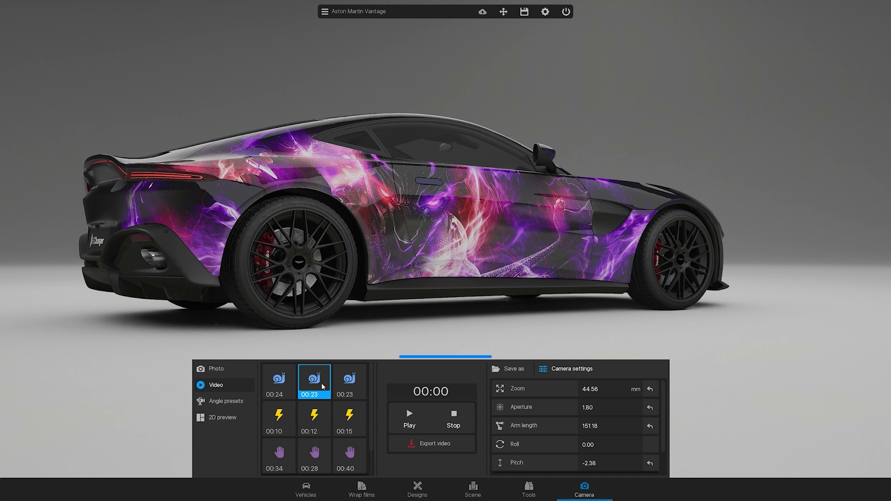
click(409, 417)
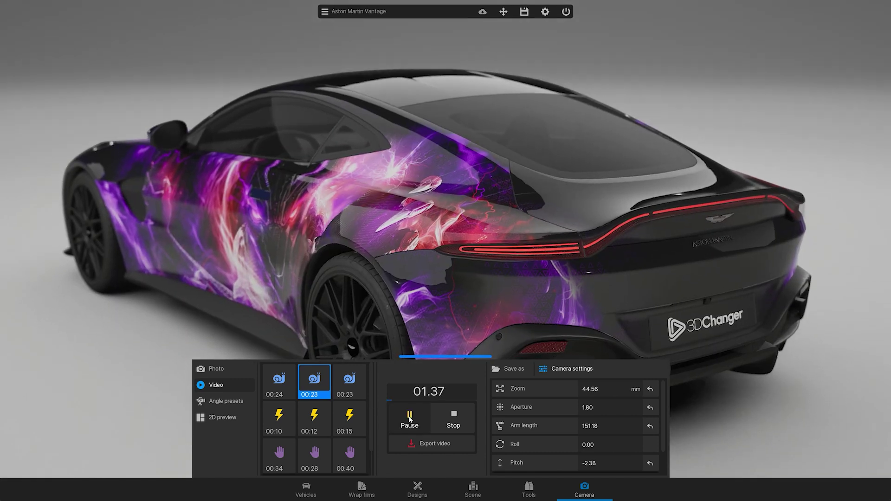
click(455, 417)
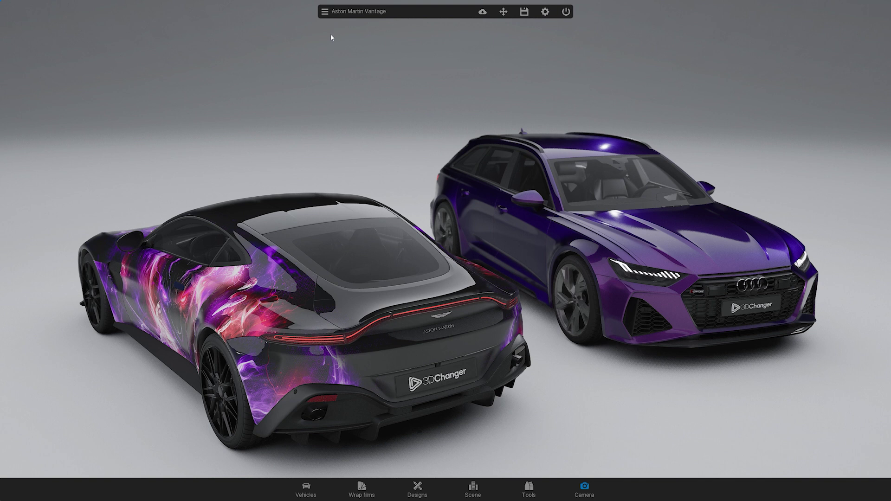
- In the actor list, focus the view on the Aston Martin, then on the Audi RS6
click(347, 15)
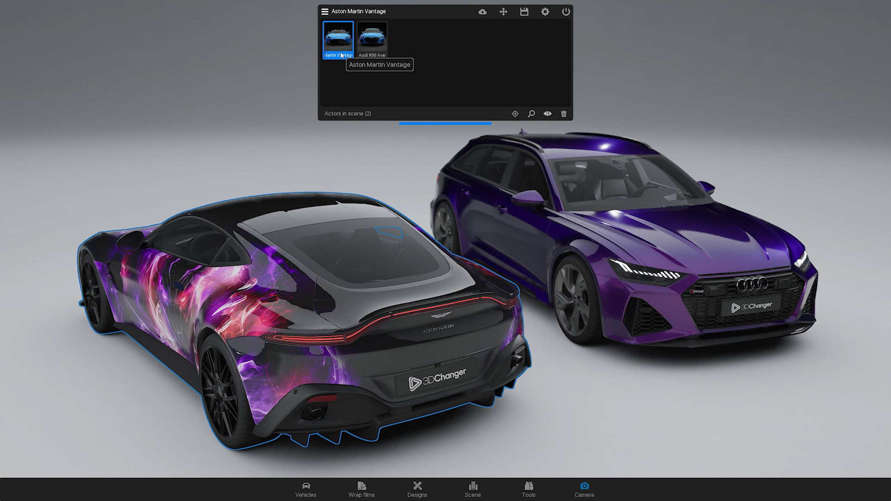
click(368, 47)
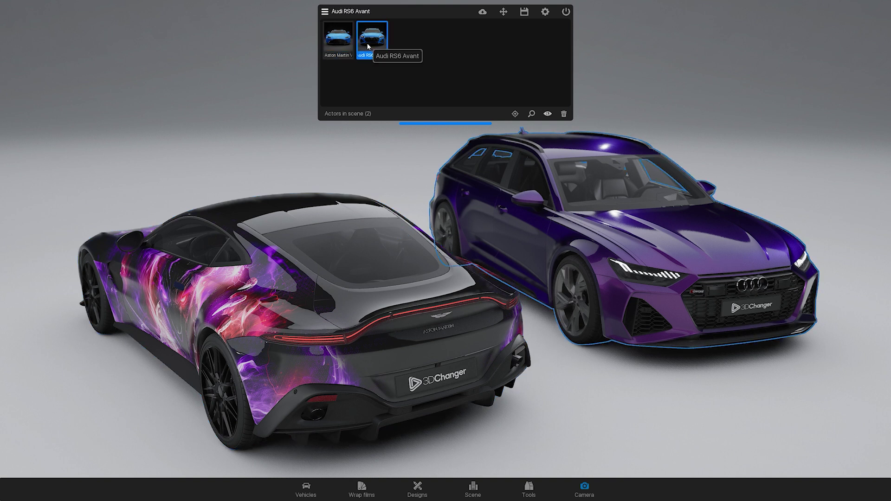
click(339, 42)
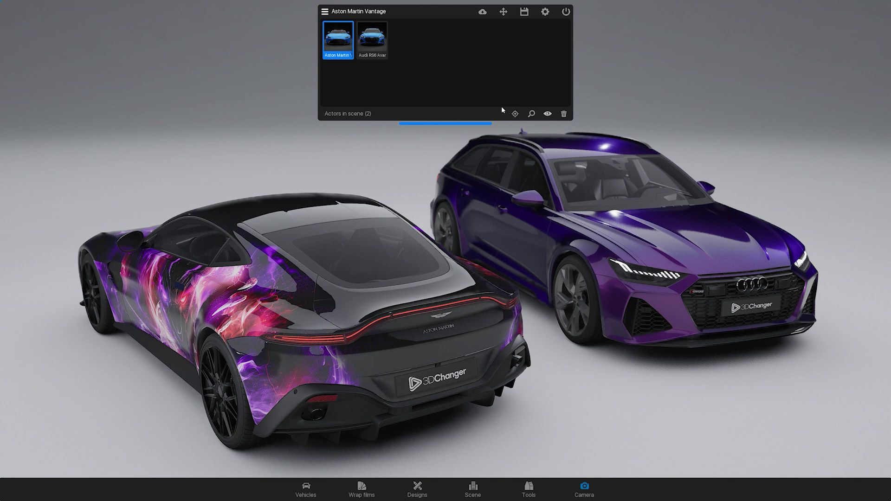
click(515, 114)
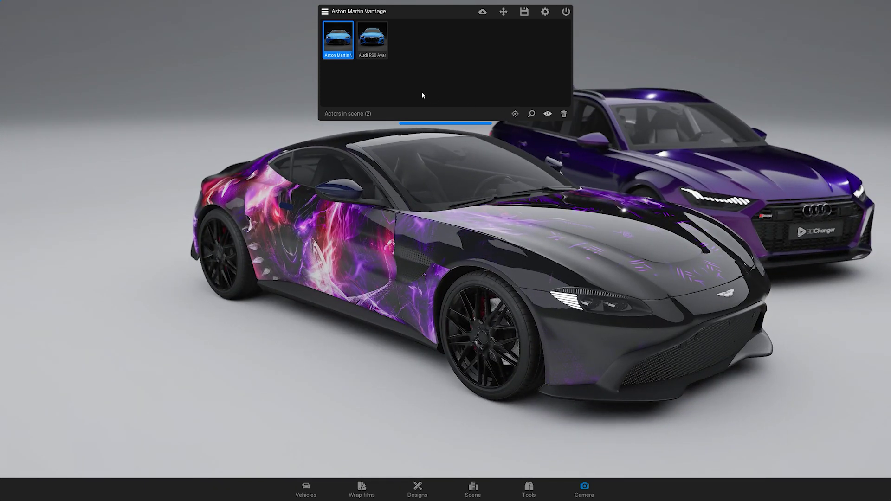
click(374, 39)
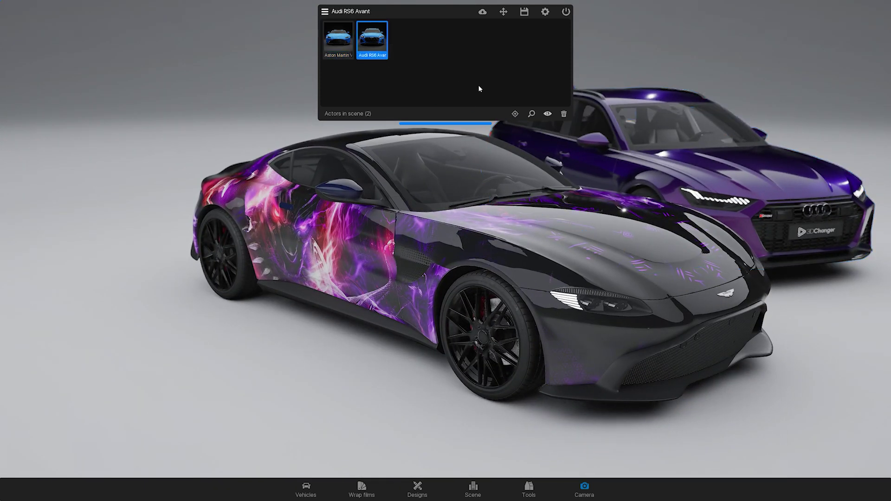
click(532, 114)
- Hide and unhide the Audi RS6, delete it, and recenter on the Aston Martin
click(547, 115)
click(547, 115)
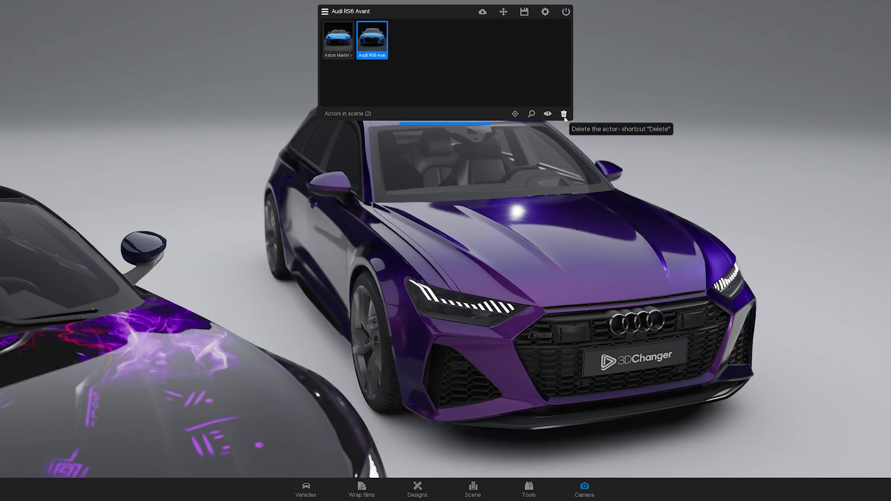
click(564, 115)
click(513, 265)
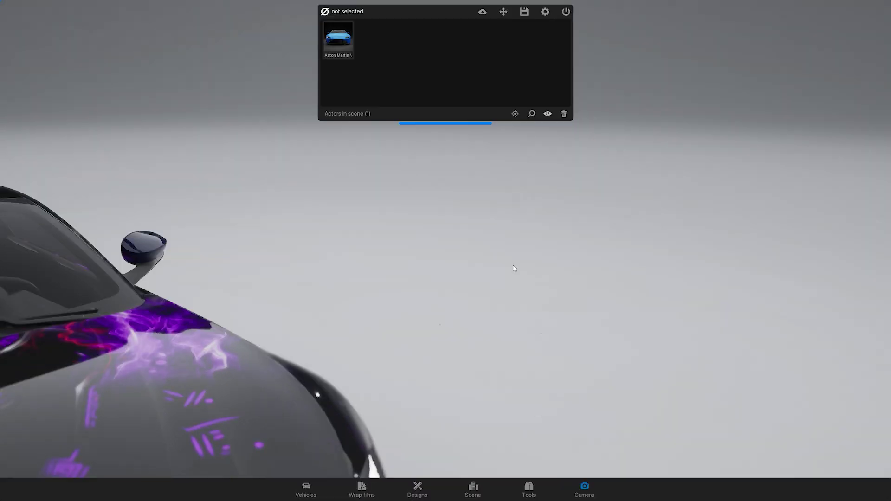
click(342, 40)
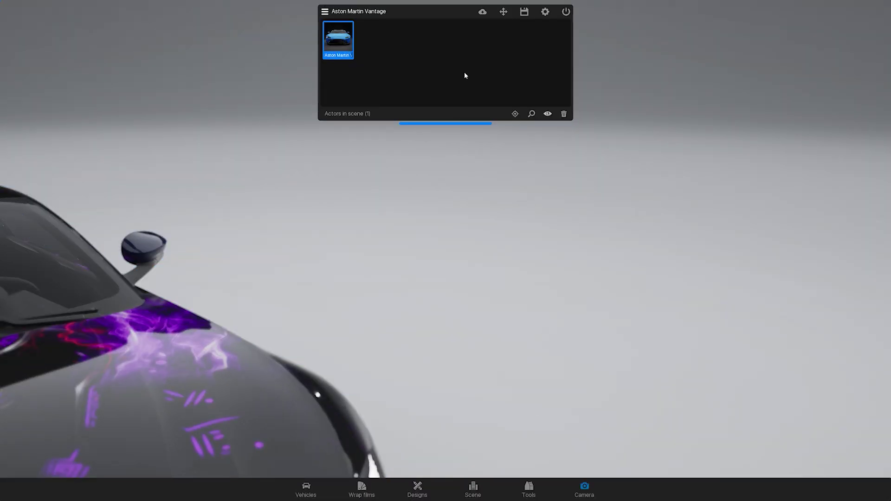
click(515, 115)
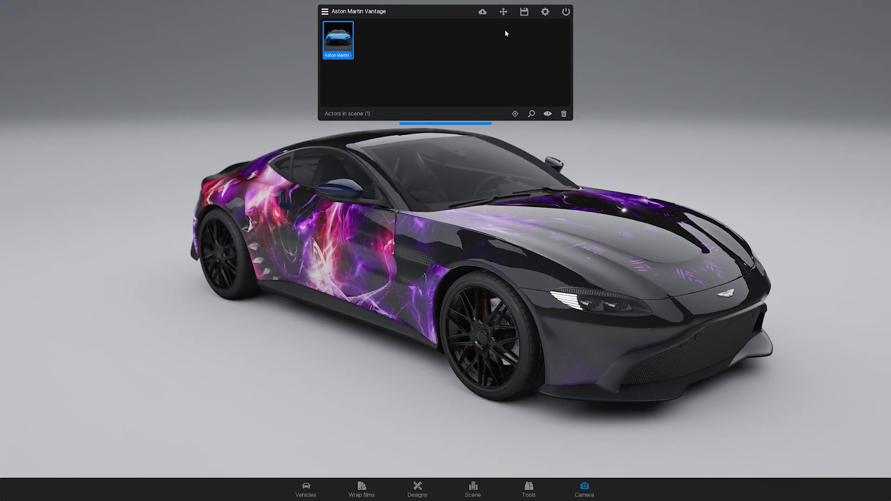
- Adjust locate, rotate and scale, then reset scale to 1.00 and X to 0.00, keeping Y 11.25
click(503, 13)
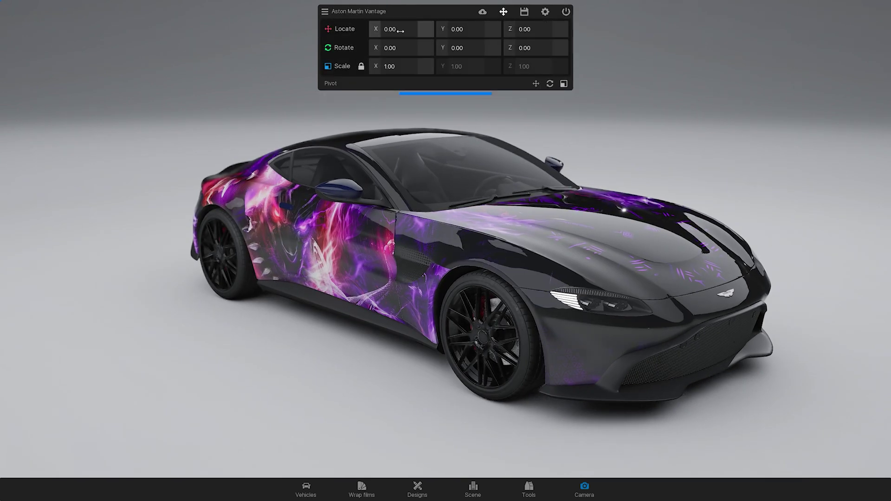
drag(398, 29, 392, 30)
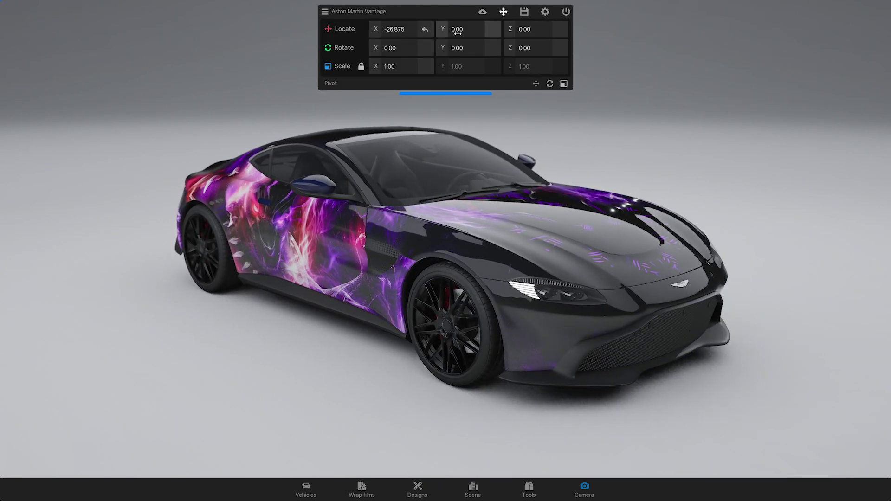
drag(465, 29, 476, 31)
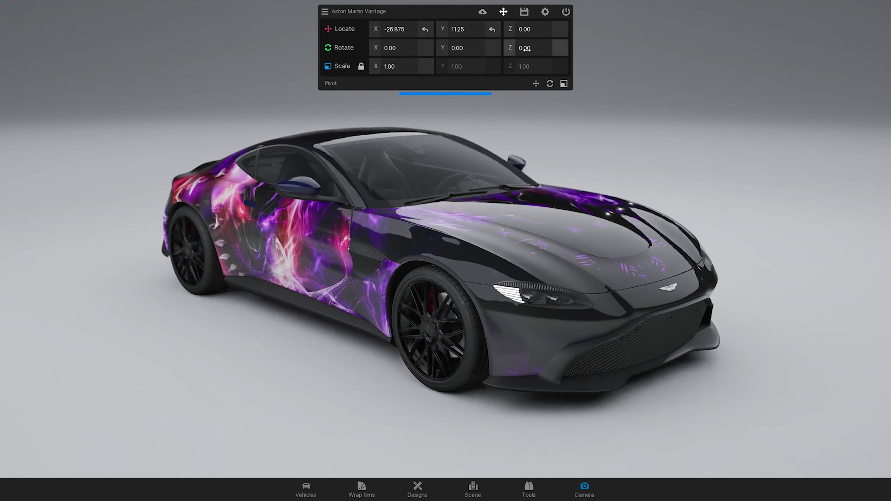
drag(528, 48, 528, 48)
mouse_move(423, 69)
mouse_down()
mouse_move(432, 68)
mouse_move(391, 64)
mouse_move(414, 62)
mouse_up()
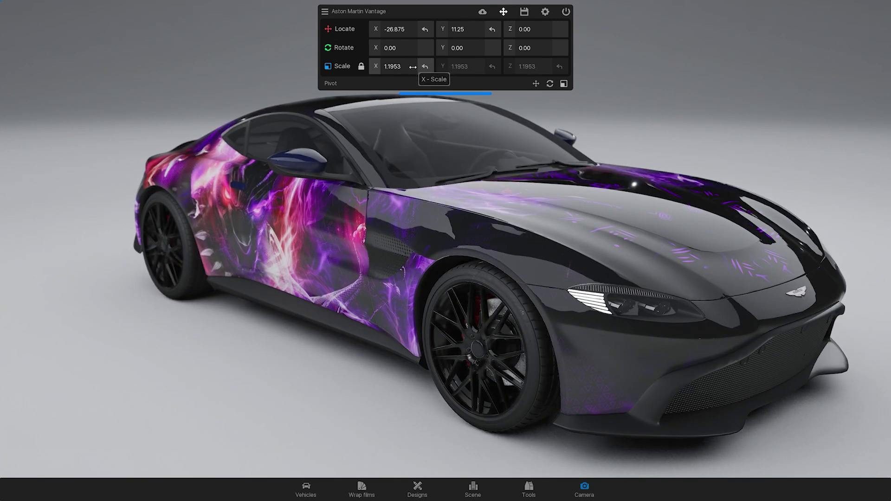
click(425, 67)
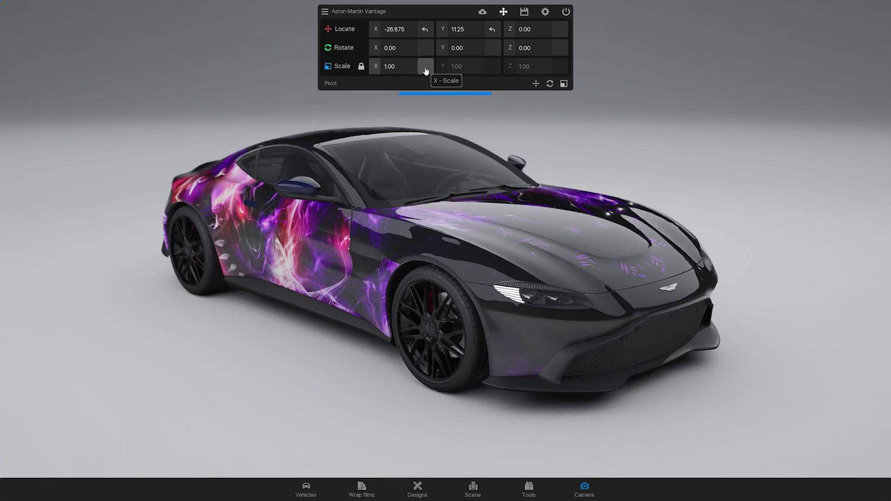
click(425, 29)
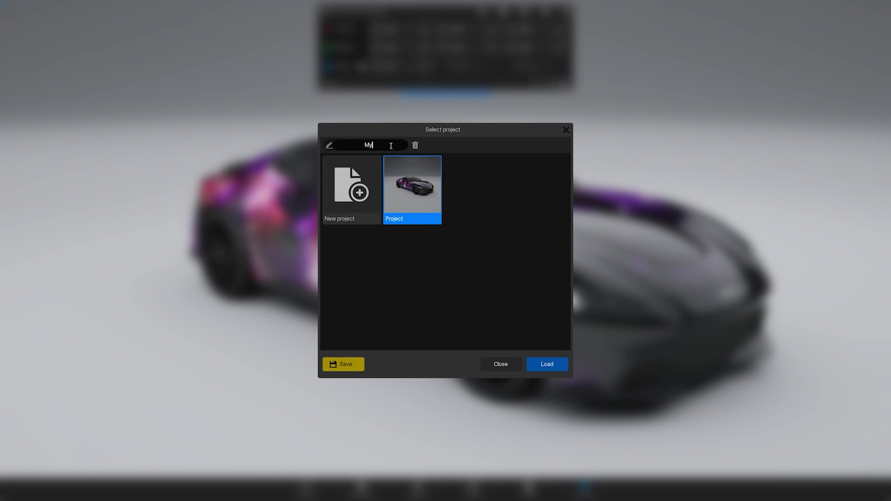
- Finish naming the project My First Project and close the project dialog
text(ct)
key(Return)
click(566, 130)
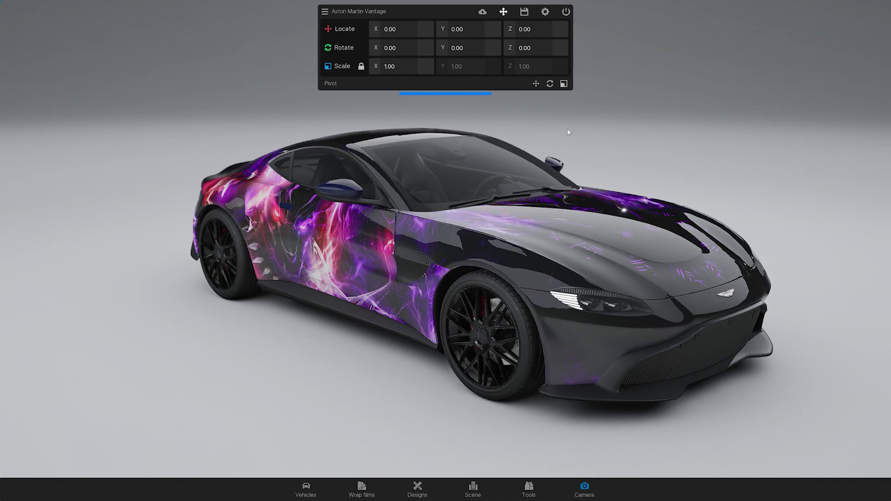
- Switch graphic quality through Medium and Low, ending back on High
click(547, 16)
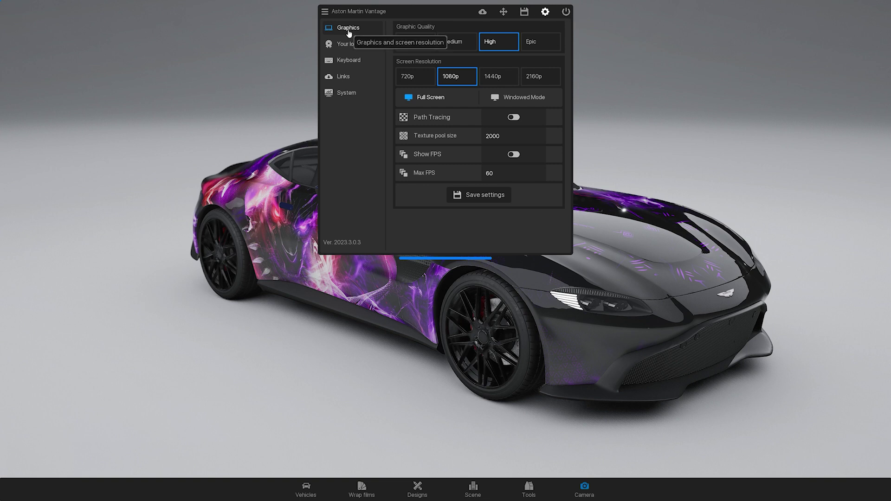
click(445, 43)
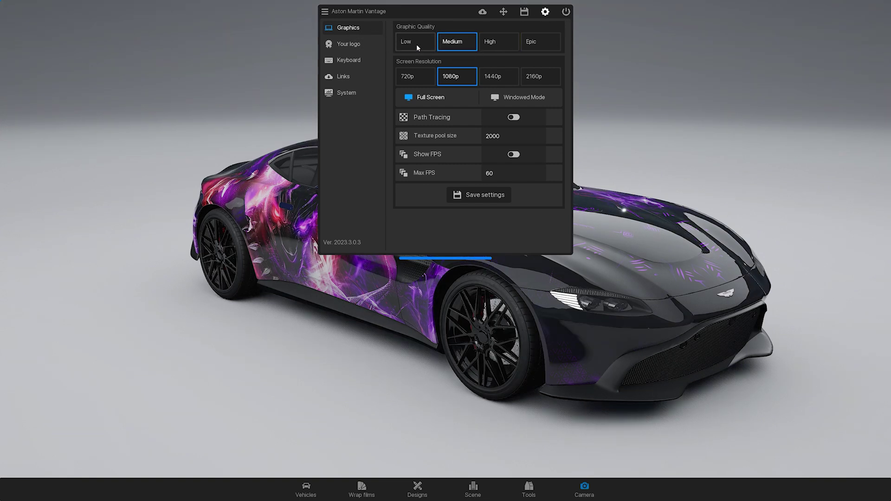
click(409, 44)
click(448, 43)
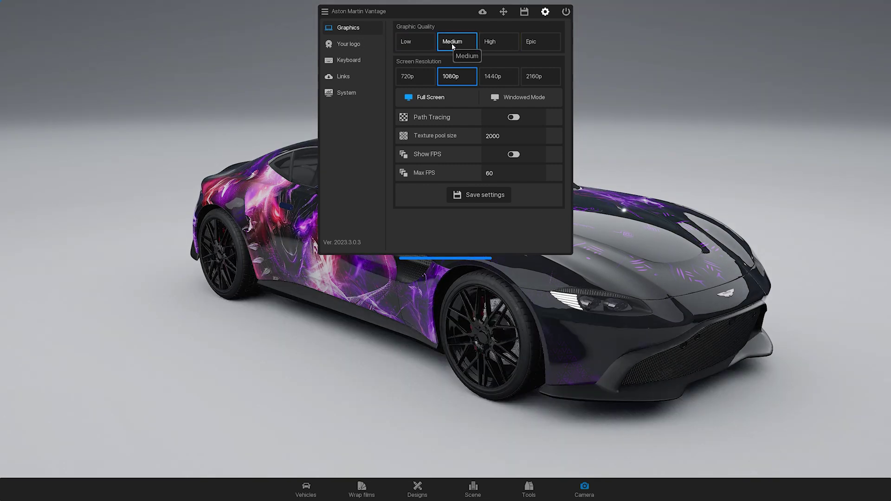
click(494, 44)
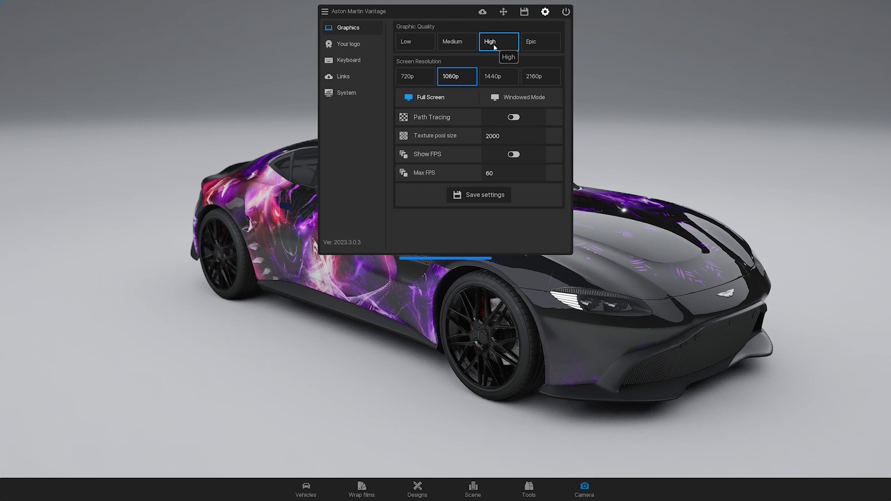
- Browse the Your logo loading screen and license plate tabs, then view keyboard shortcuts
click(359, 47)
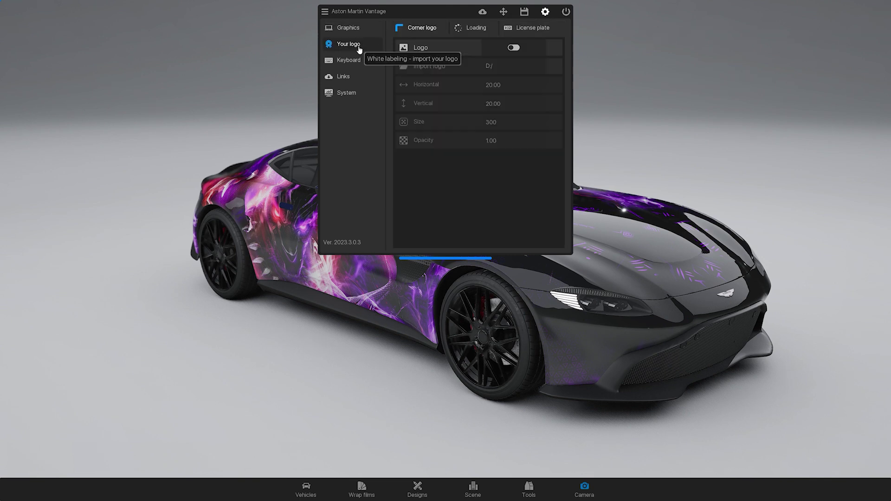
click(470, 28)
click(525, 32)
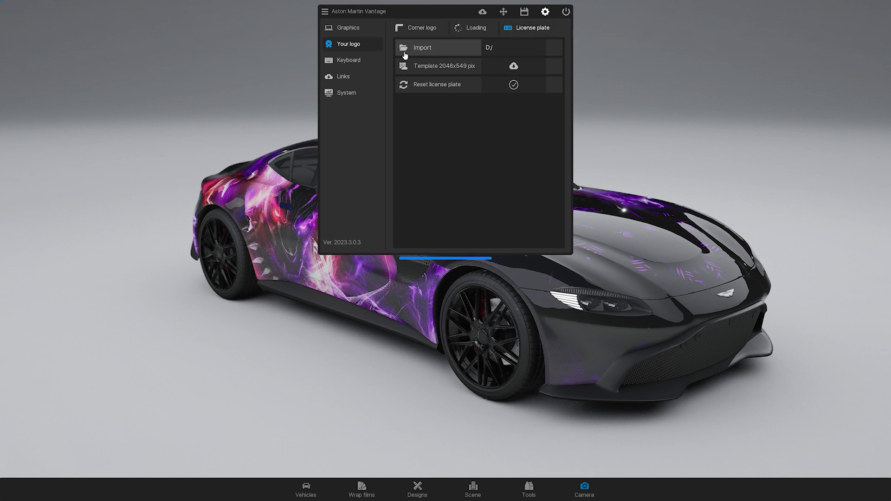
click(360, 61)
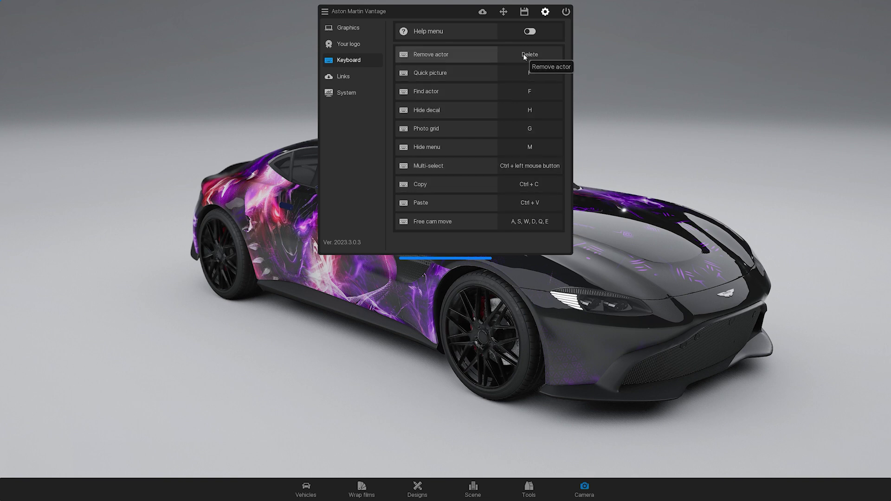
- View Links, then switch off the Oracal wrap brand in System settings
click(356, 77)
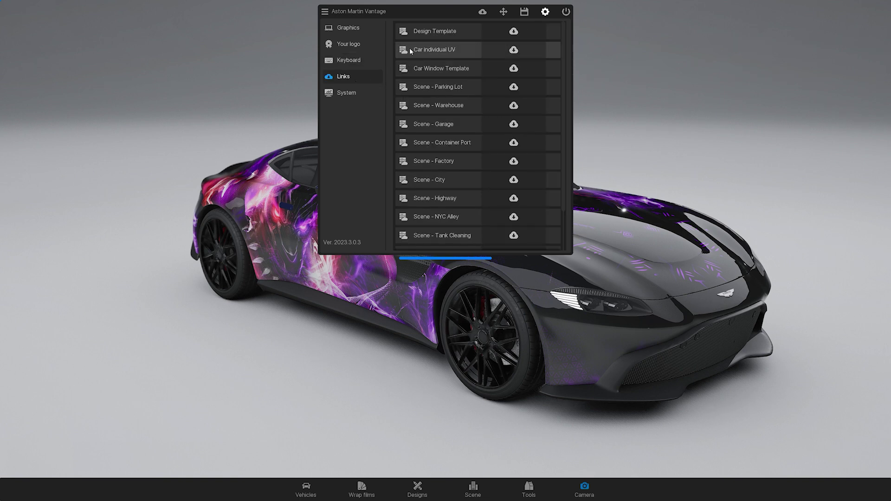
click(357, 96)
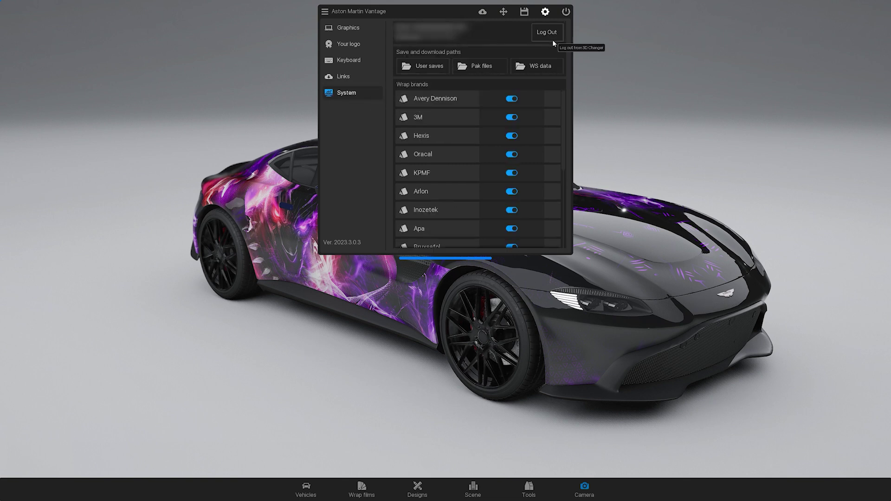
click(511, 157)
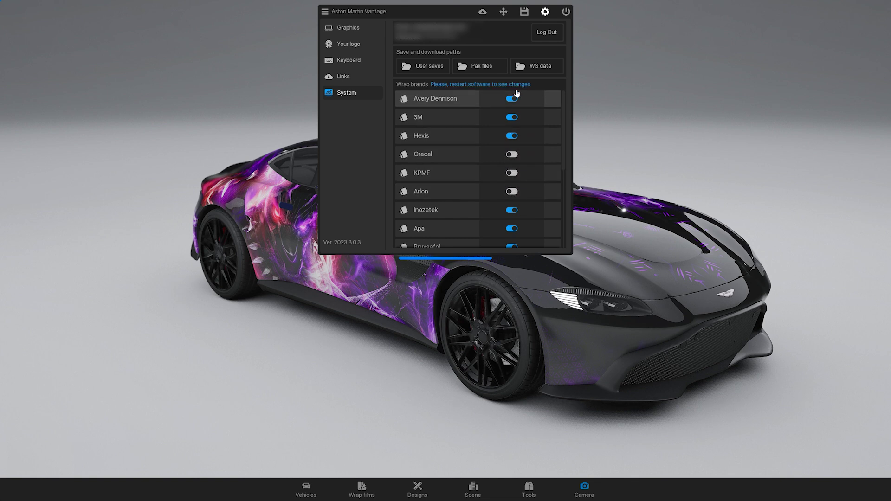
click(545, 12)
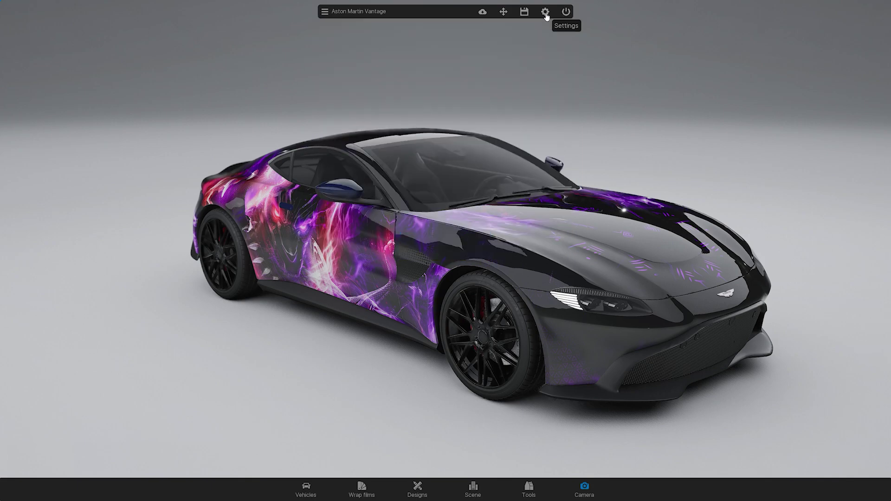